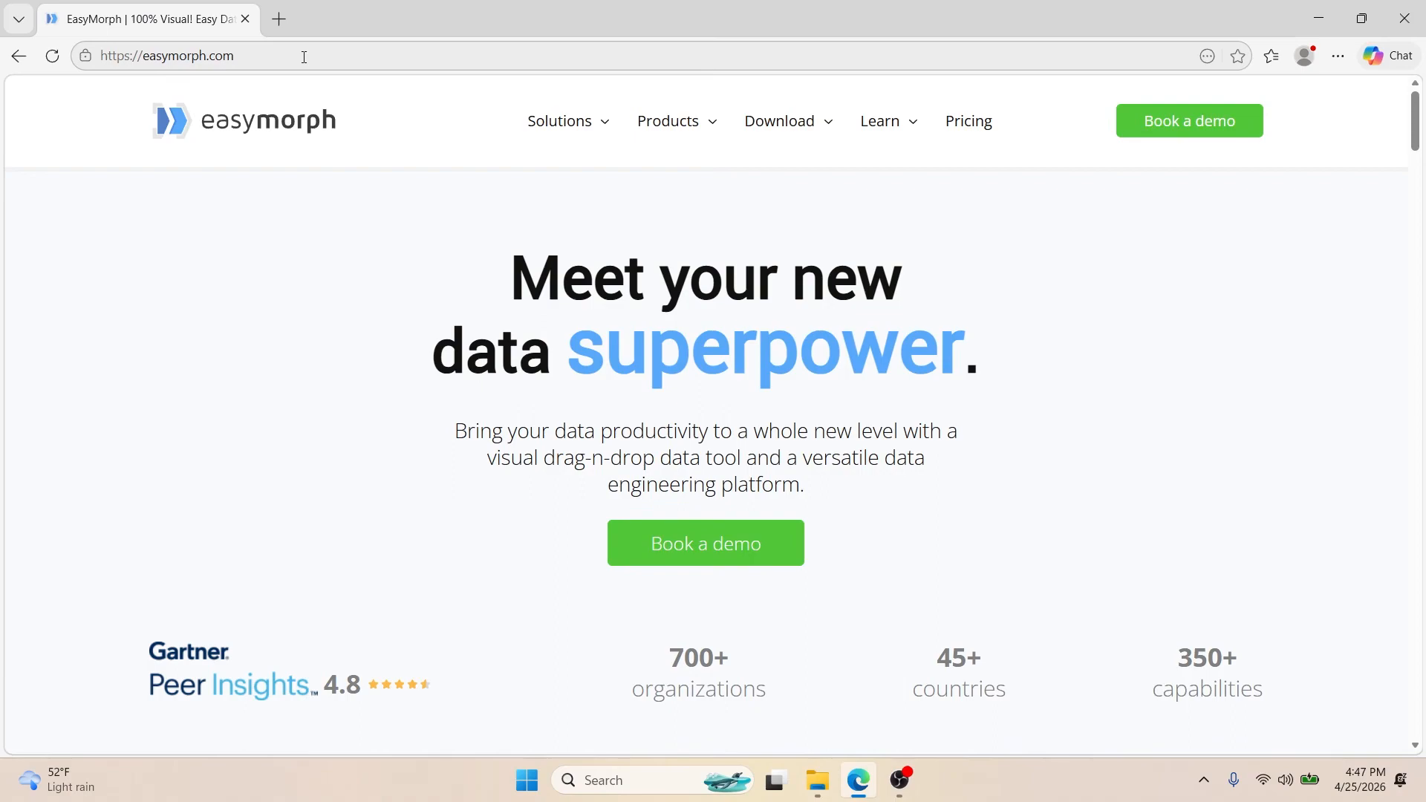
- Find the EasyMorph Desktop (64-bit) download on the EasyMorph website
key(F5)
mouse_move(829, 136)
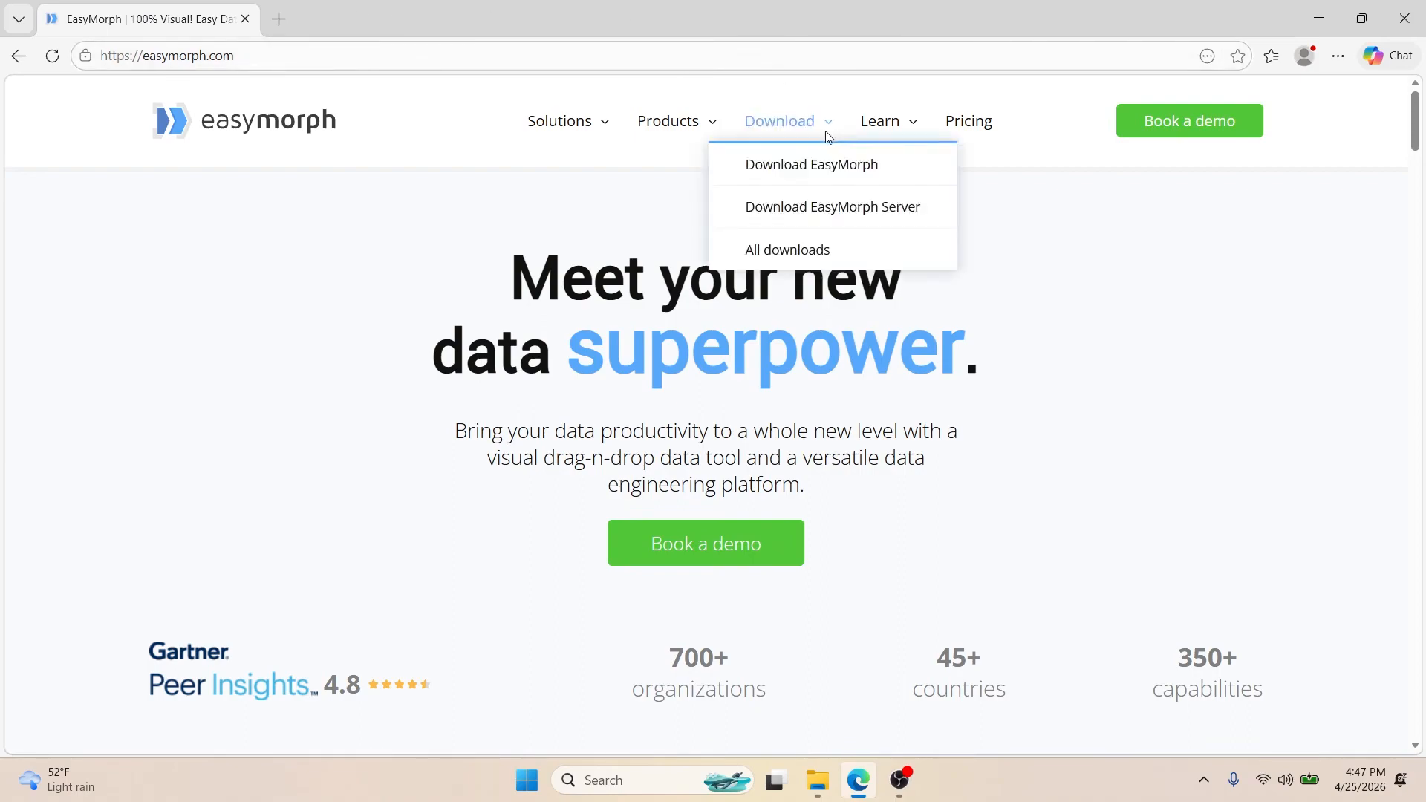
click(825, 160)
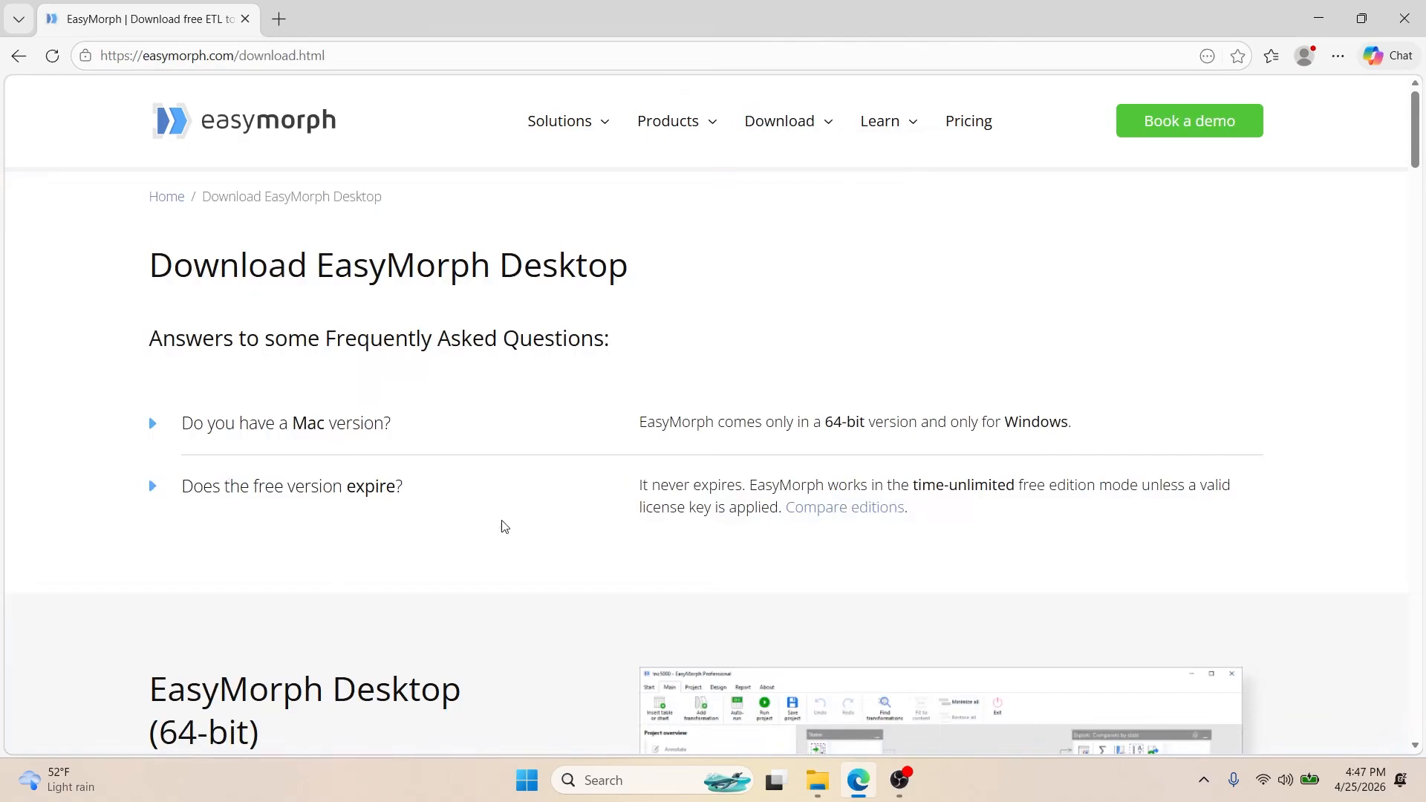
scroll(506, 526, down, 1)
scroll(506, 527, down, 3)
scroll(503, 528, down, 1)
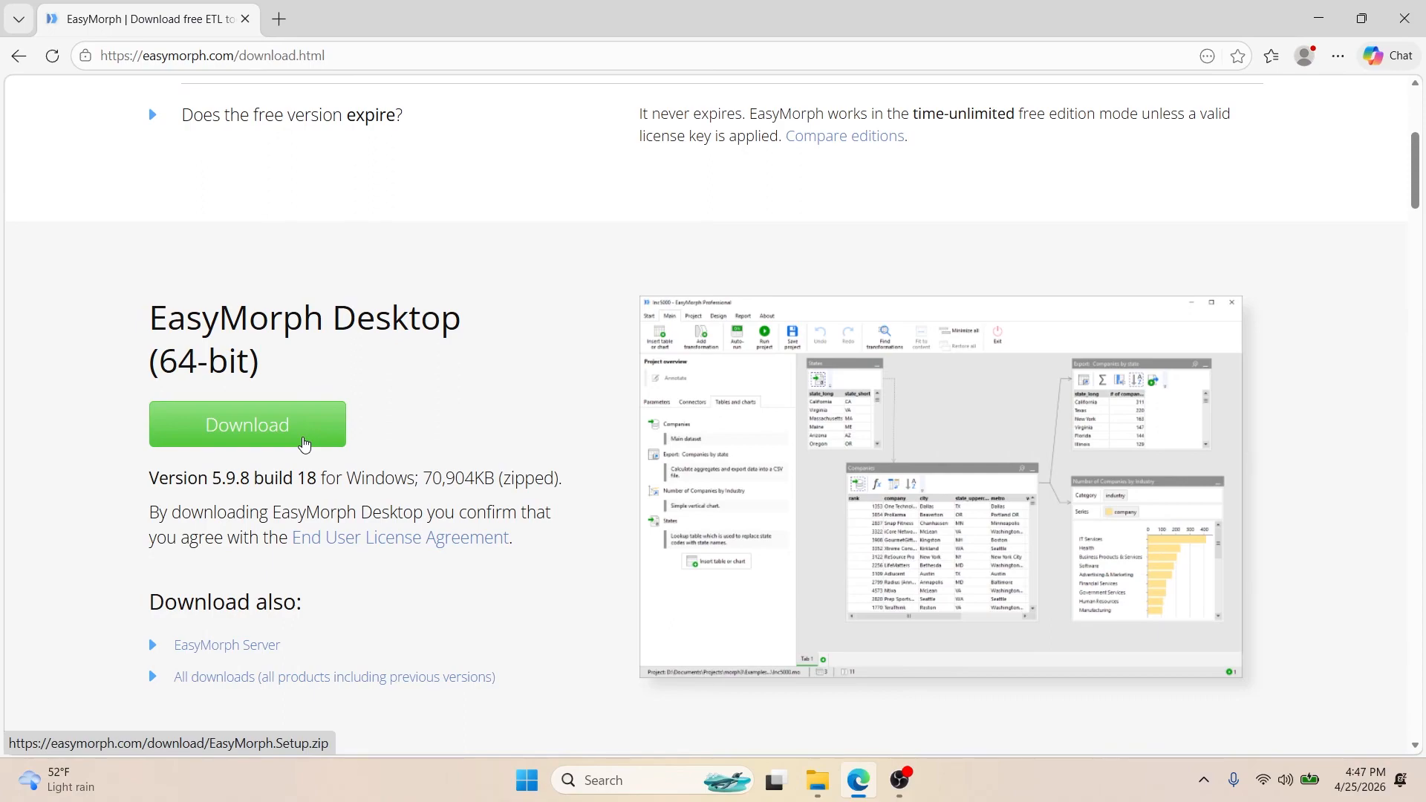
- Switch to the monthly_reports folder, view the 01_January_2024_Sales workbook's columns in Excel, and close the workbook
click(817, 780)
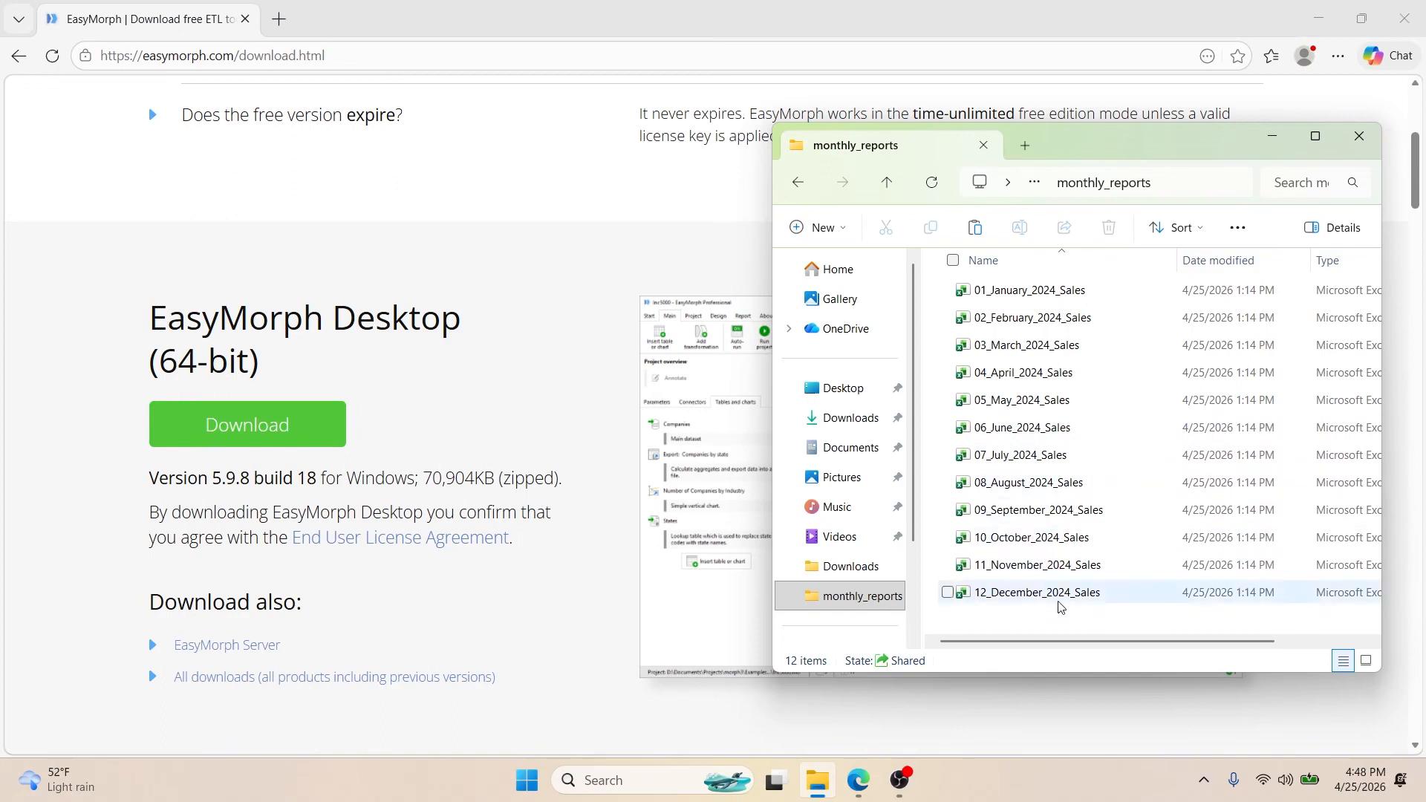
mouse_move(1061, 594)
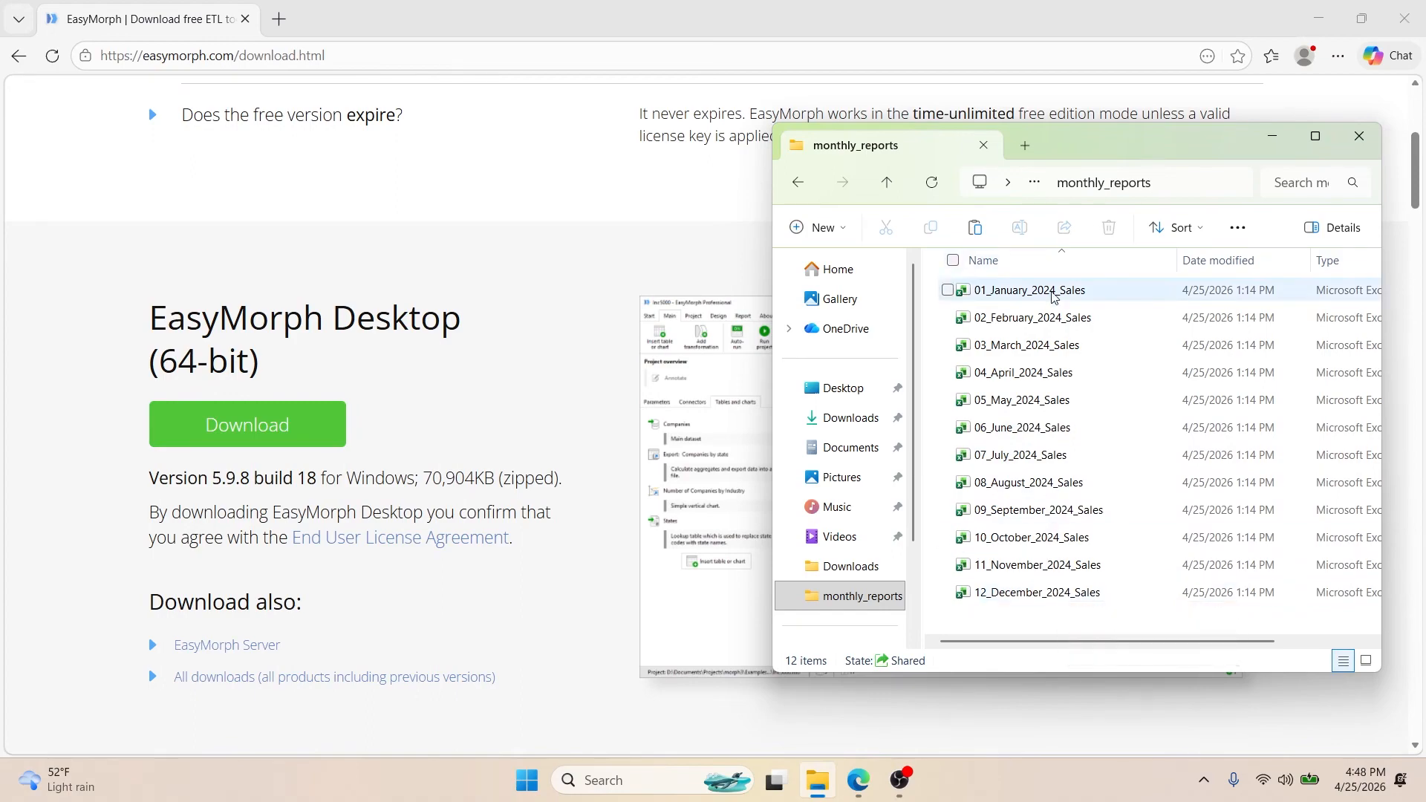
double_click(1053, 291)
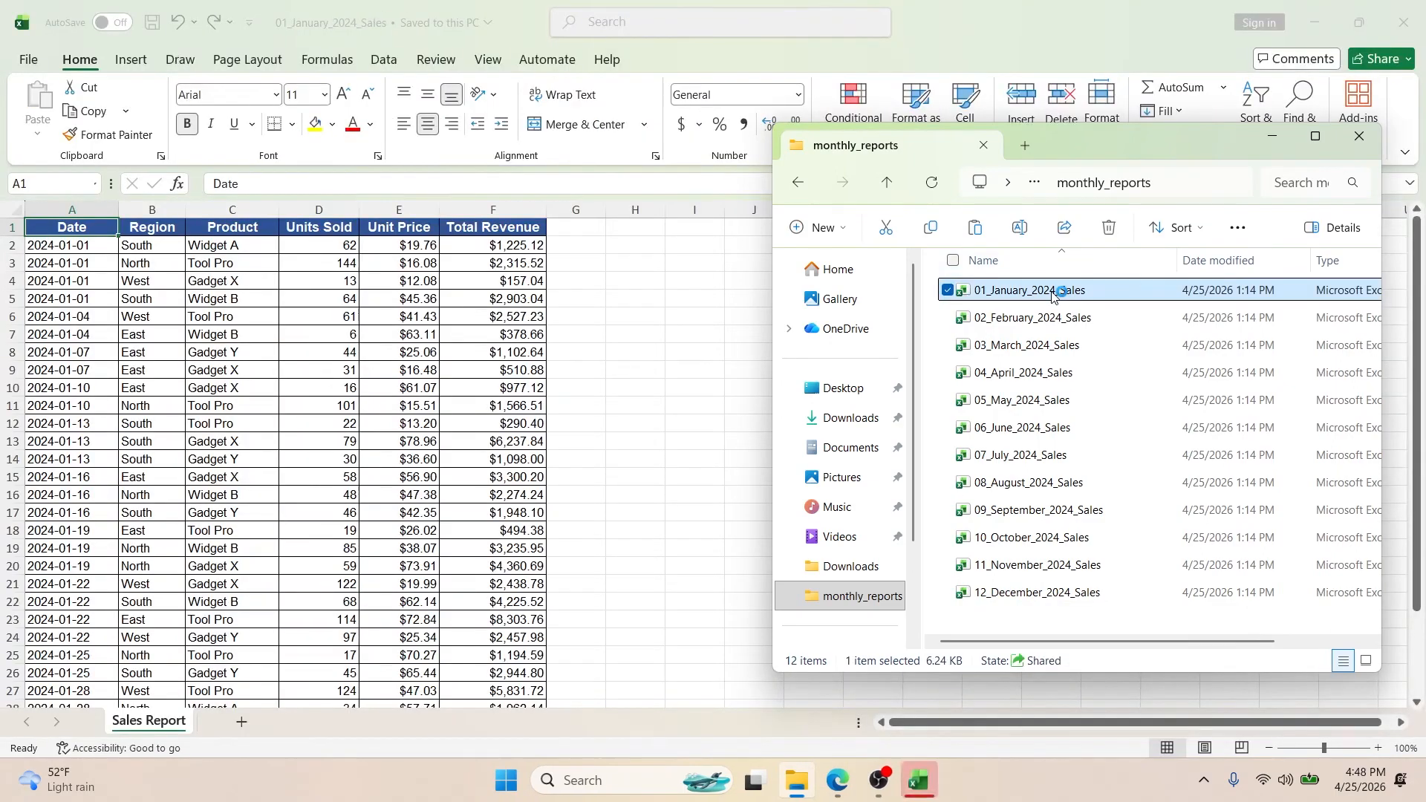
click(716, 268)
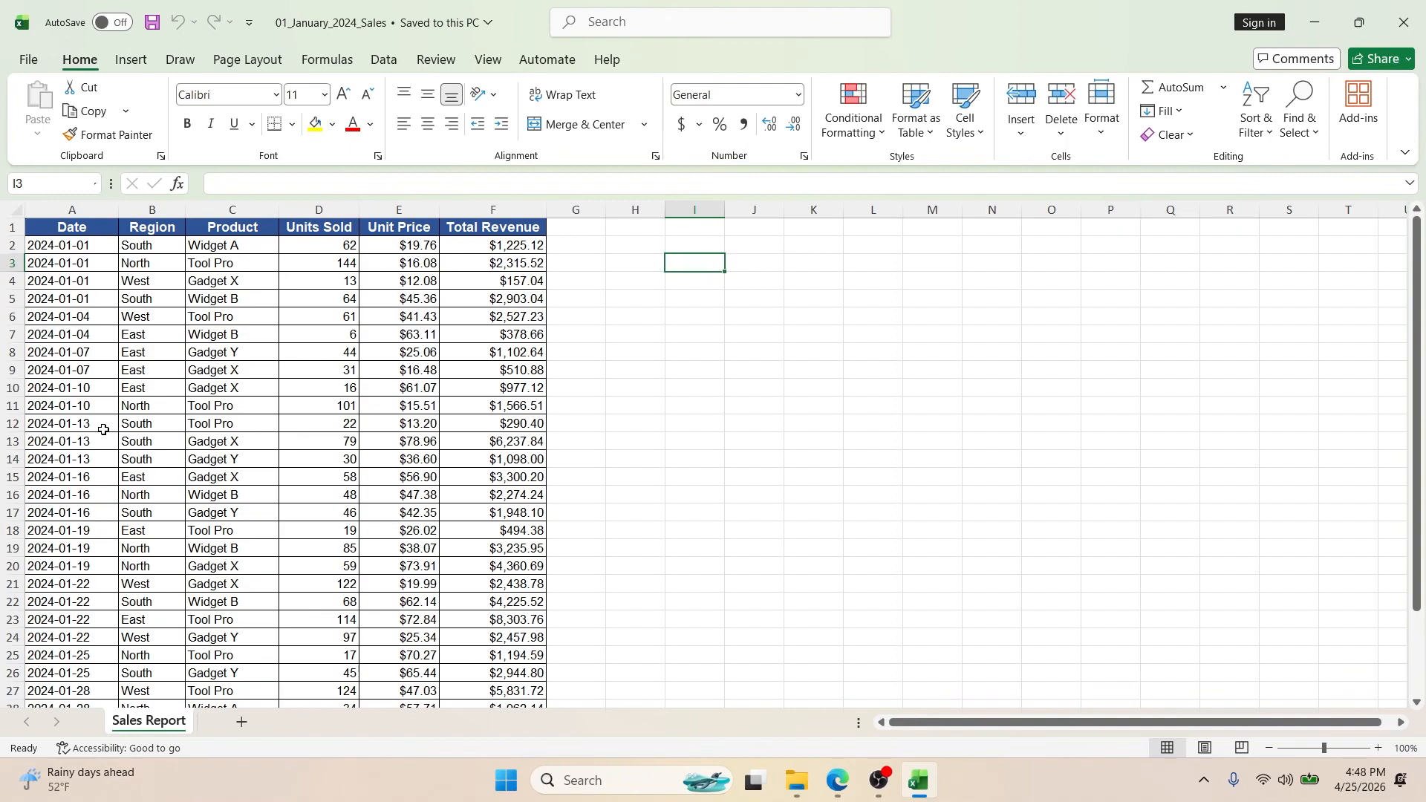
click(1404, 23)
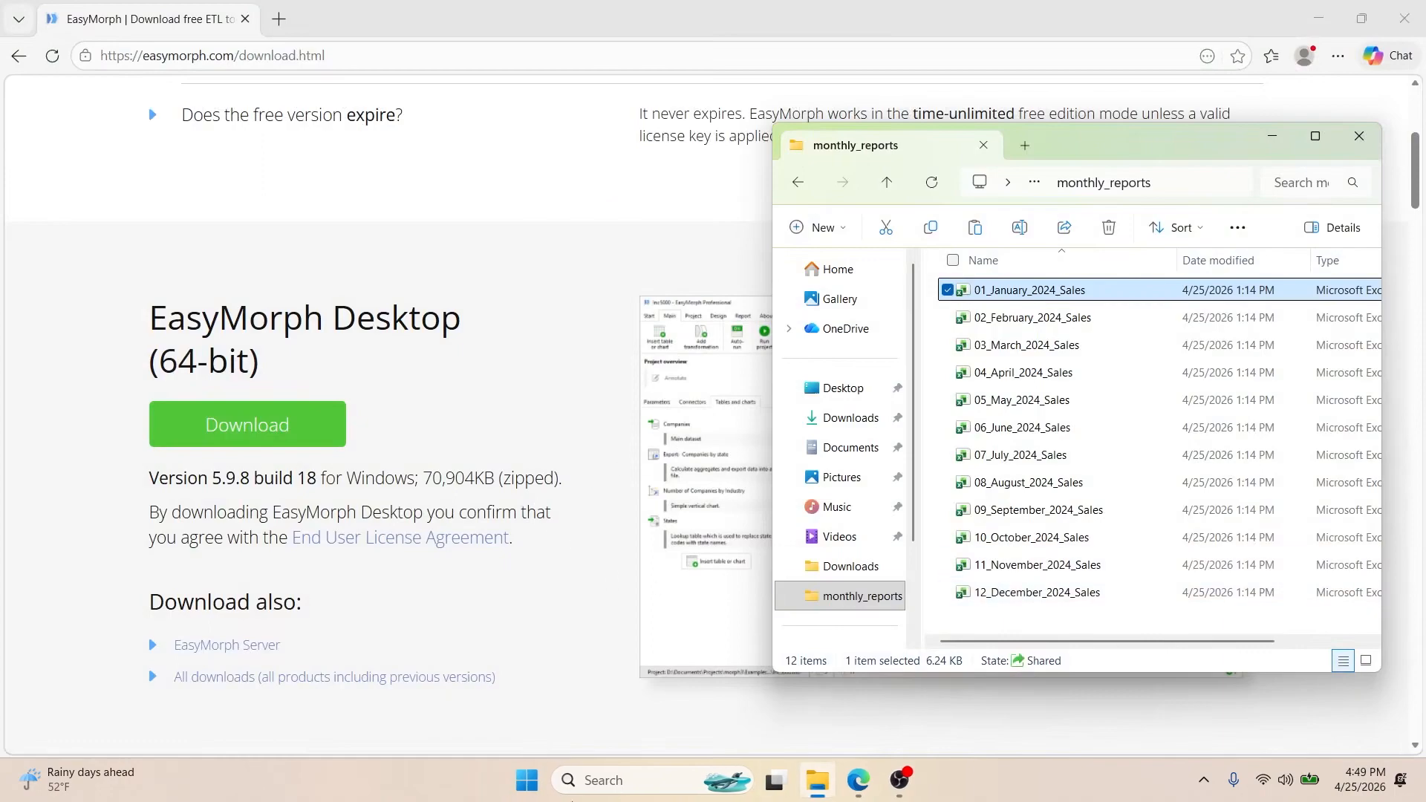
- Launch EasyMorph and show the main workspace of the blank project
click(661, 788)
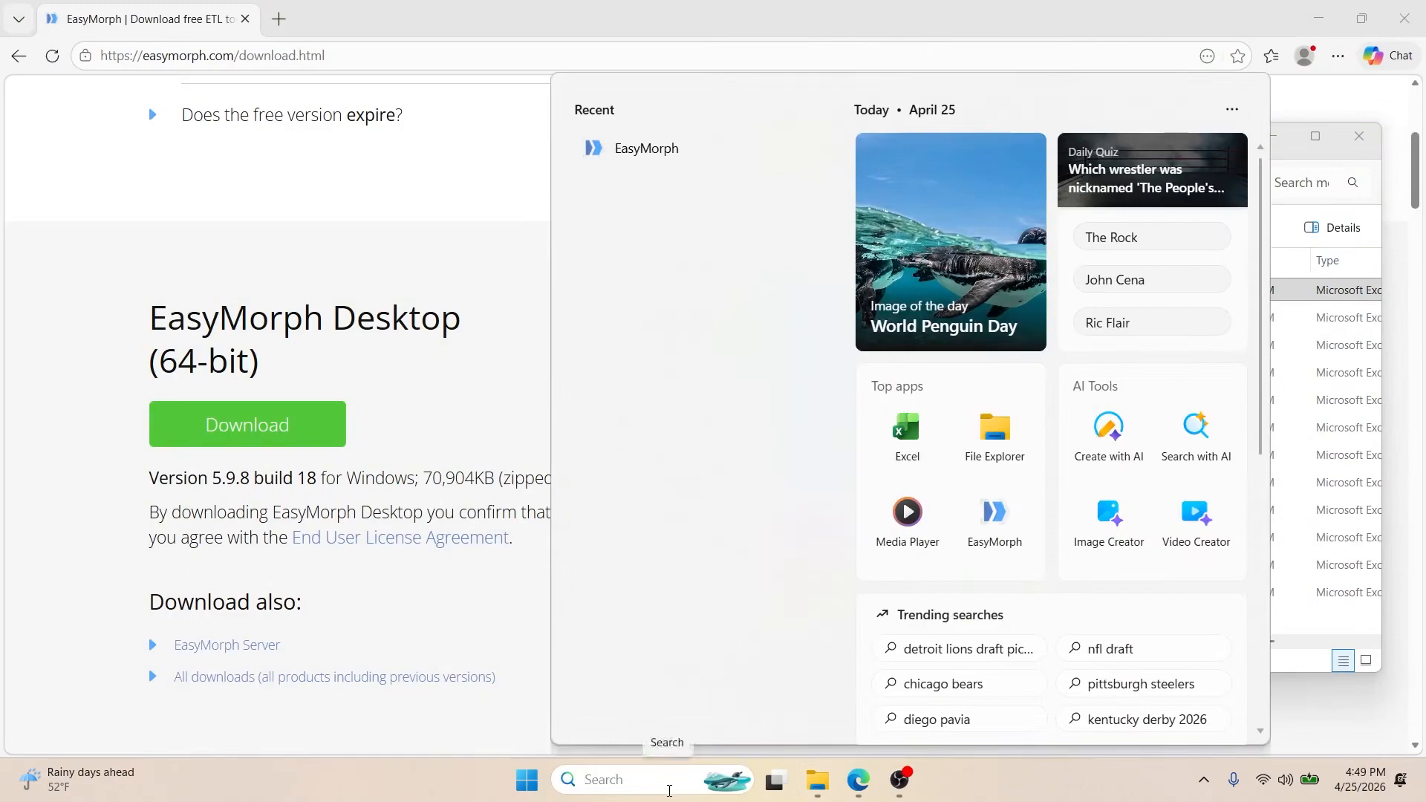
text(ea)
click(654, 223)
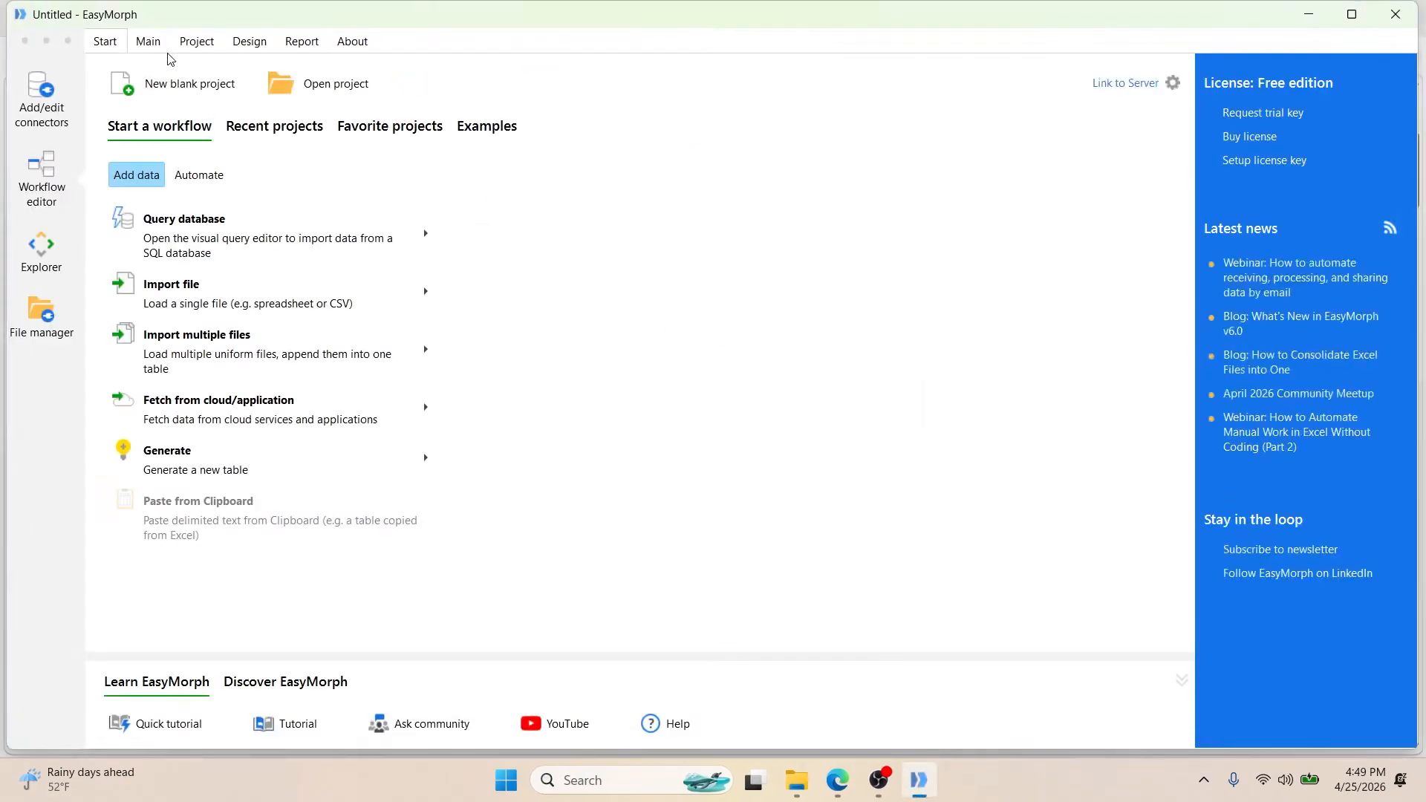
click(149, 43)
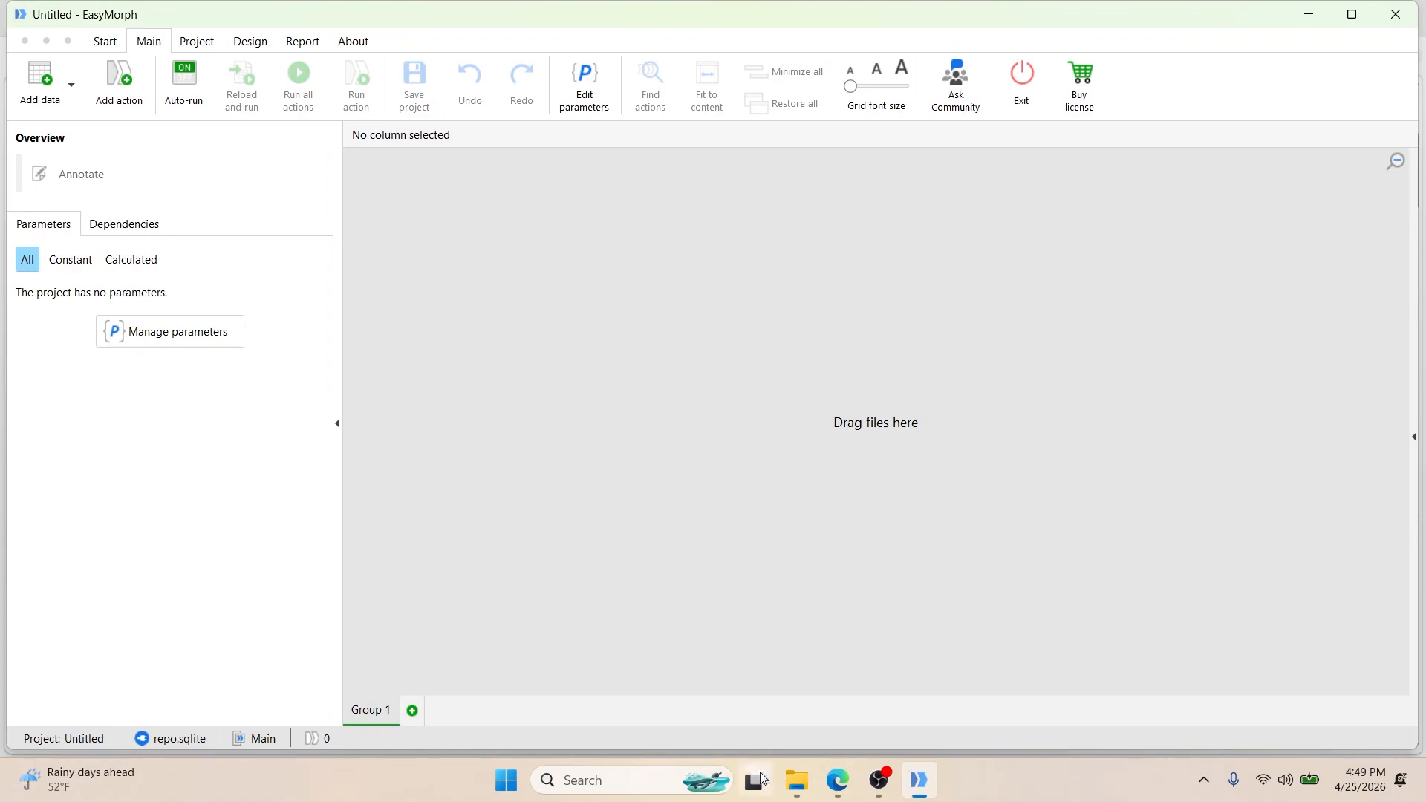
- Import all twelve monthly sales workbooks from the monthly_reports folder in File Explorer onto the EasyMorph canvas
mouse_move(797, 794)
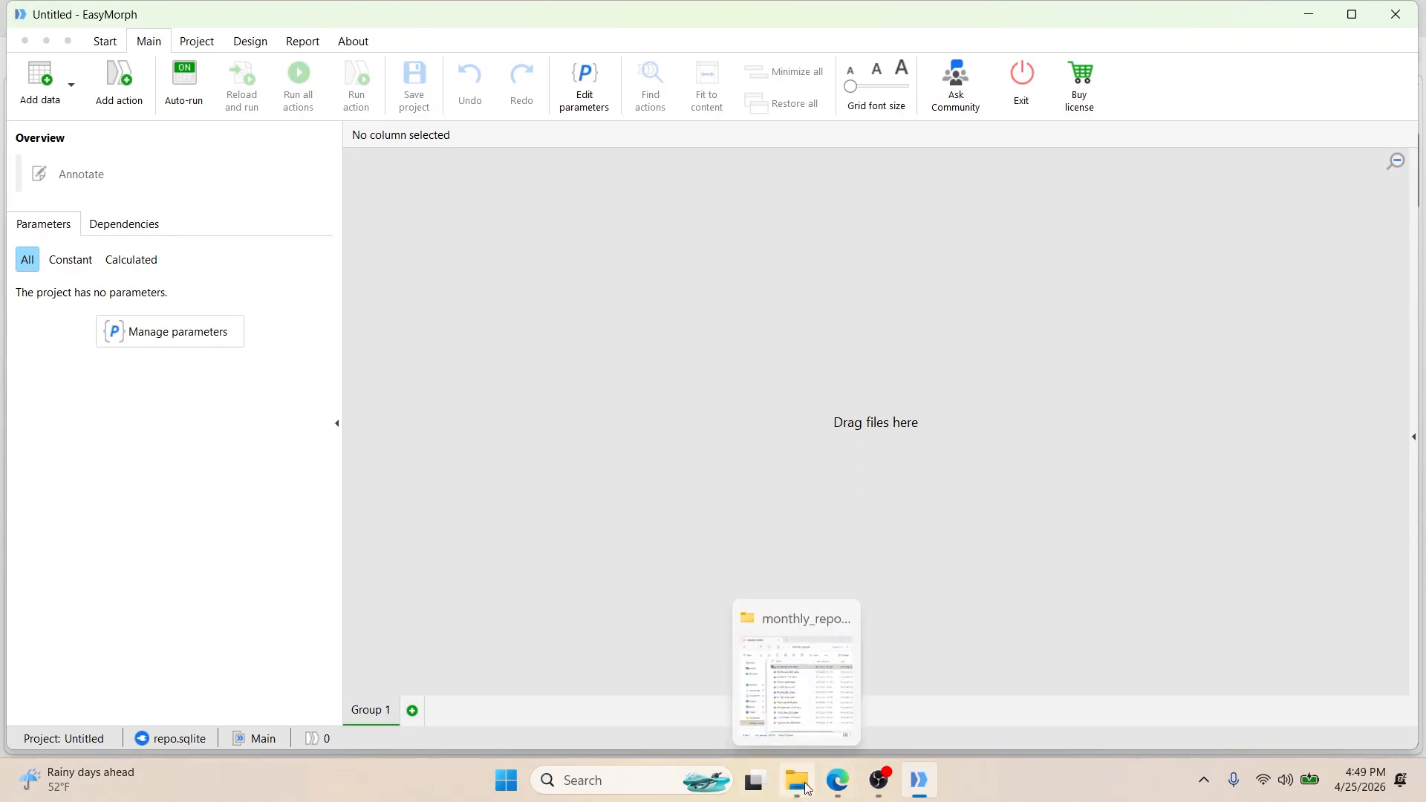
click(804, 784)
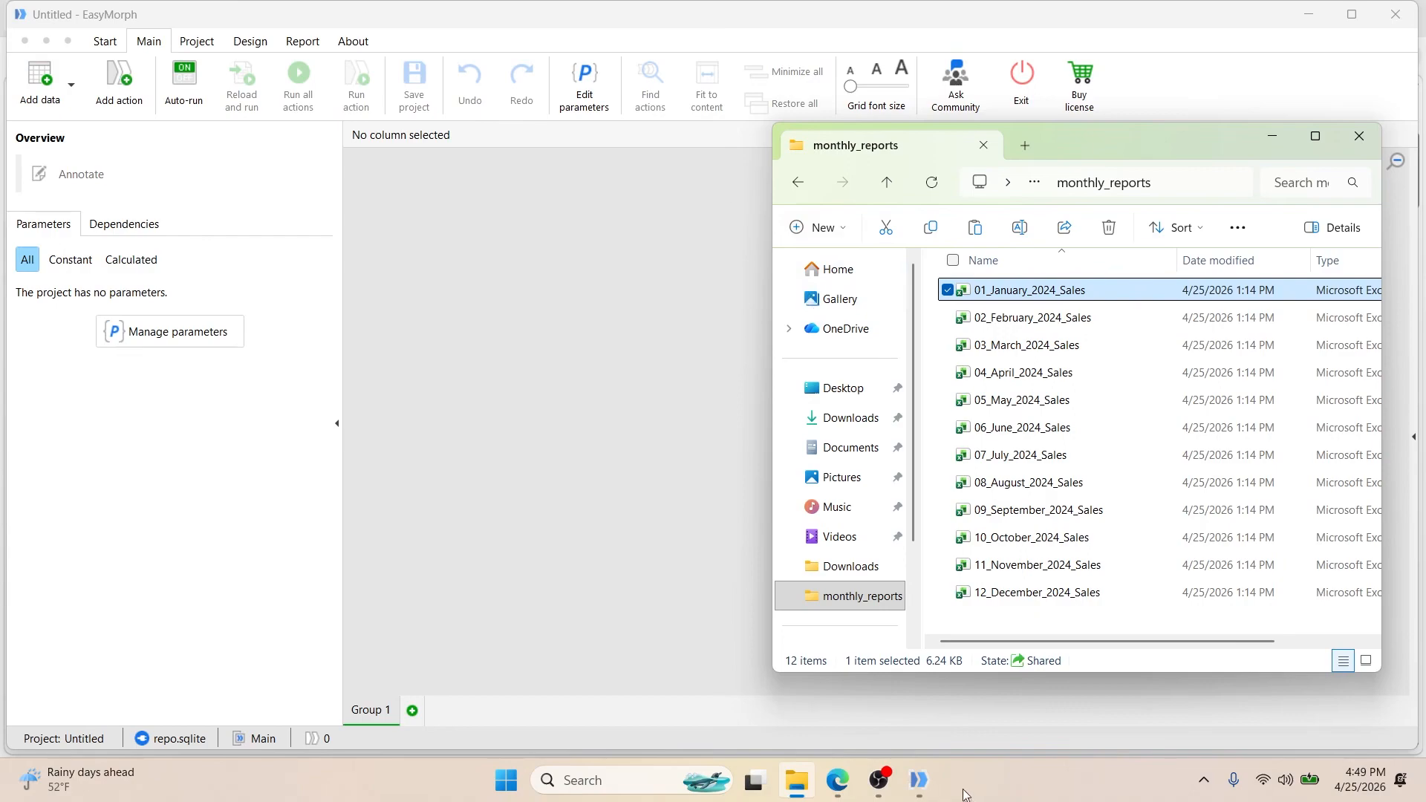
click(954, 261)
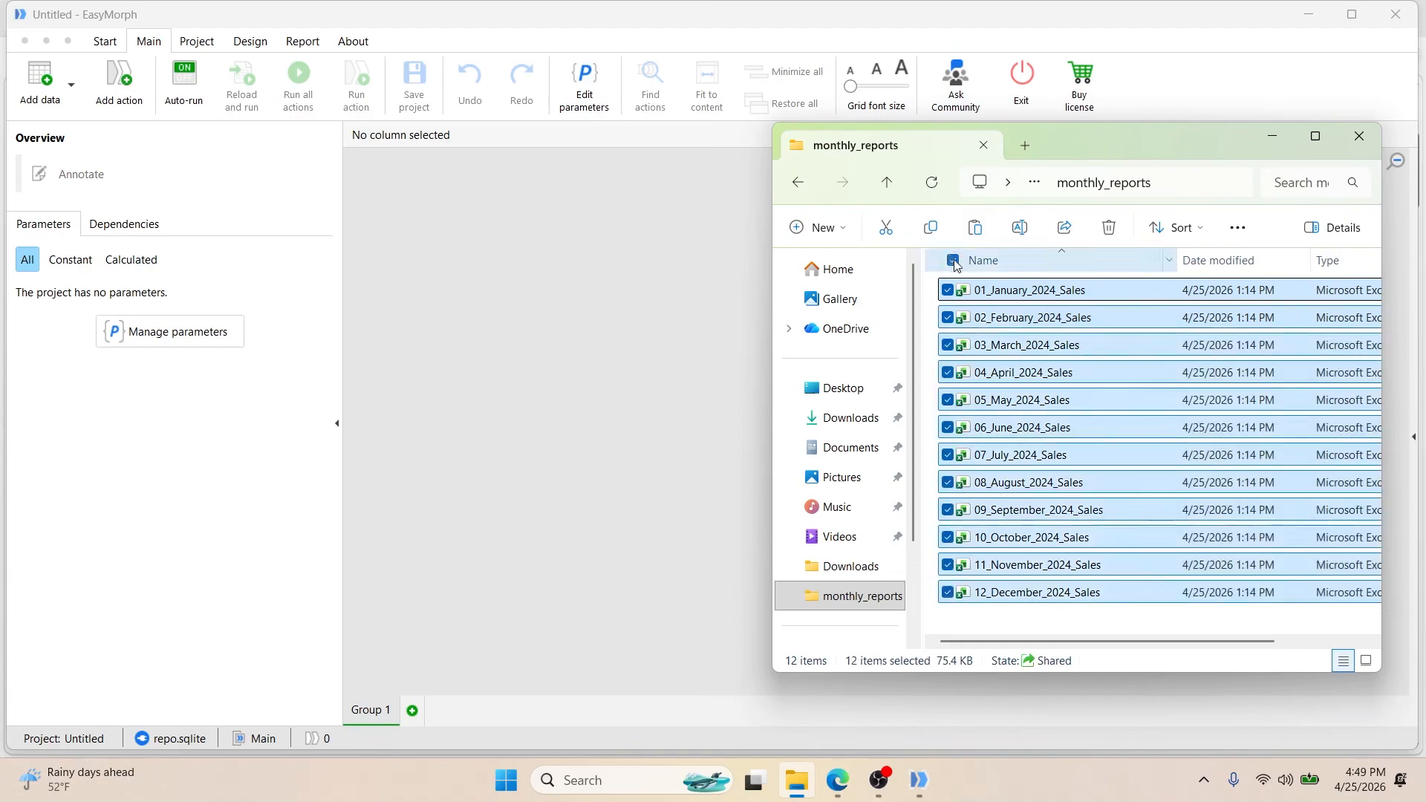
drag(1052, 300, 606, 350)
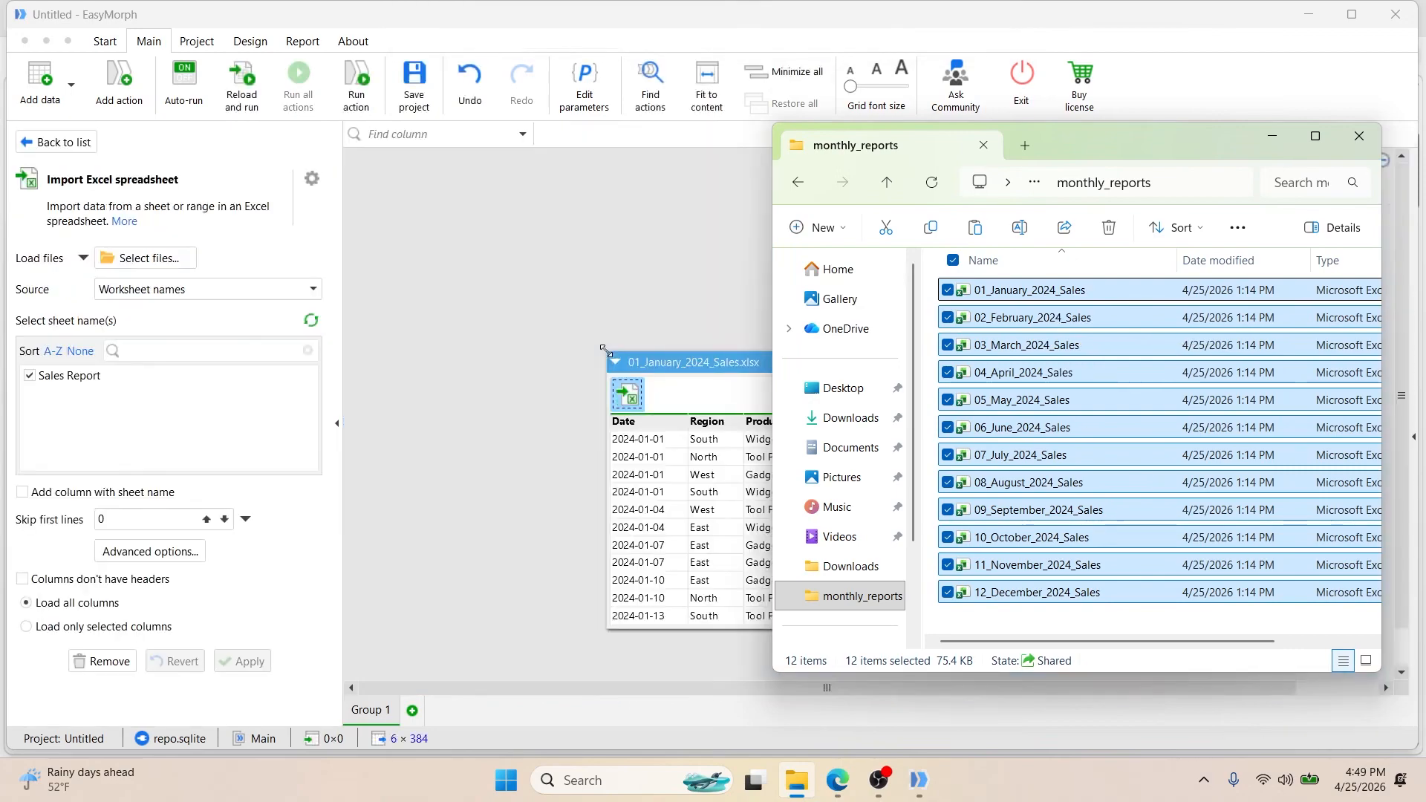
- Move the imported table higher on the canvas and make it taller to show more rows
click(713, 302)
click(732, 364)
drag(733, 364, 755, 192)
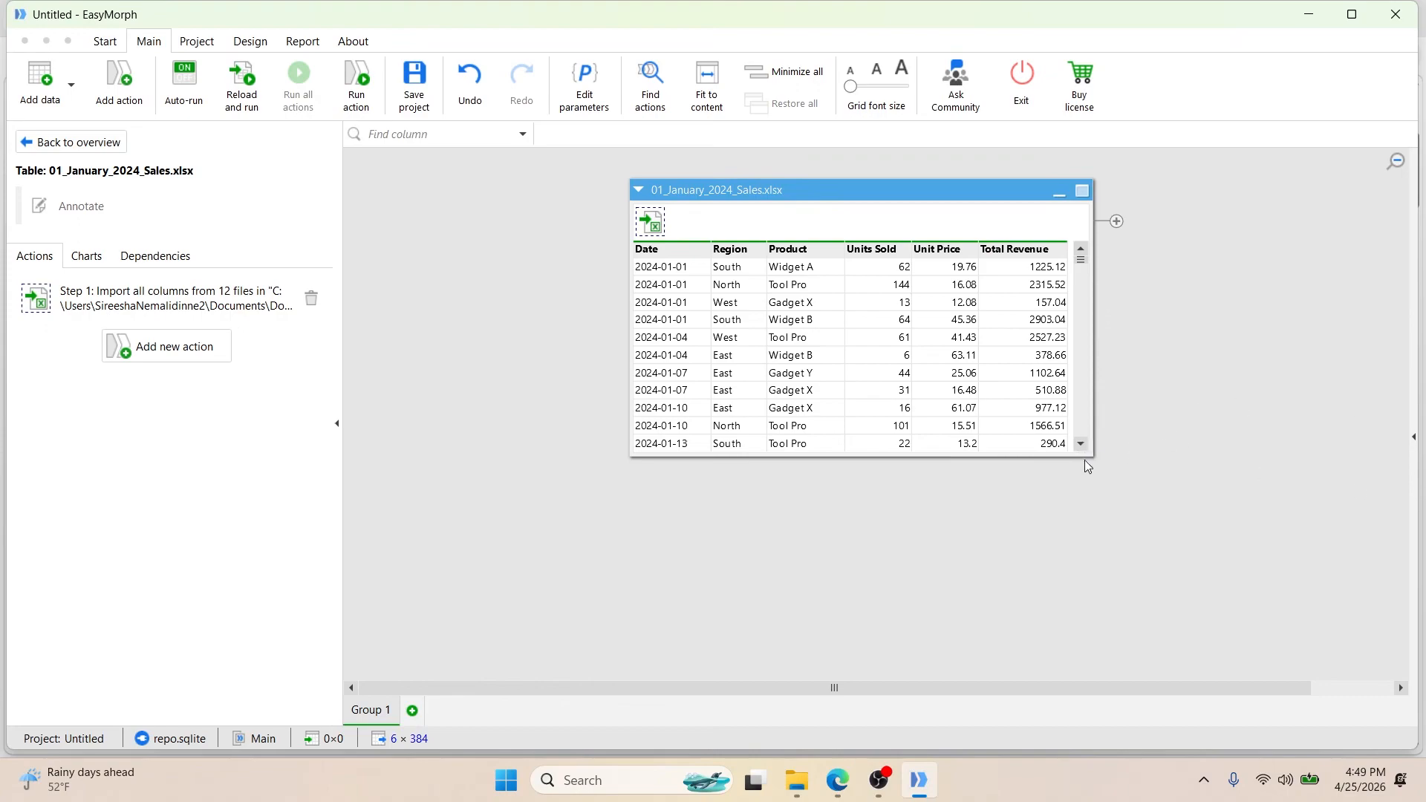
drag(1092, 455, 1175, 513)
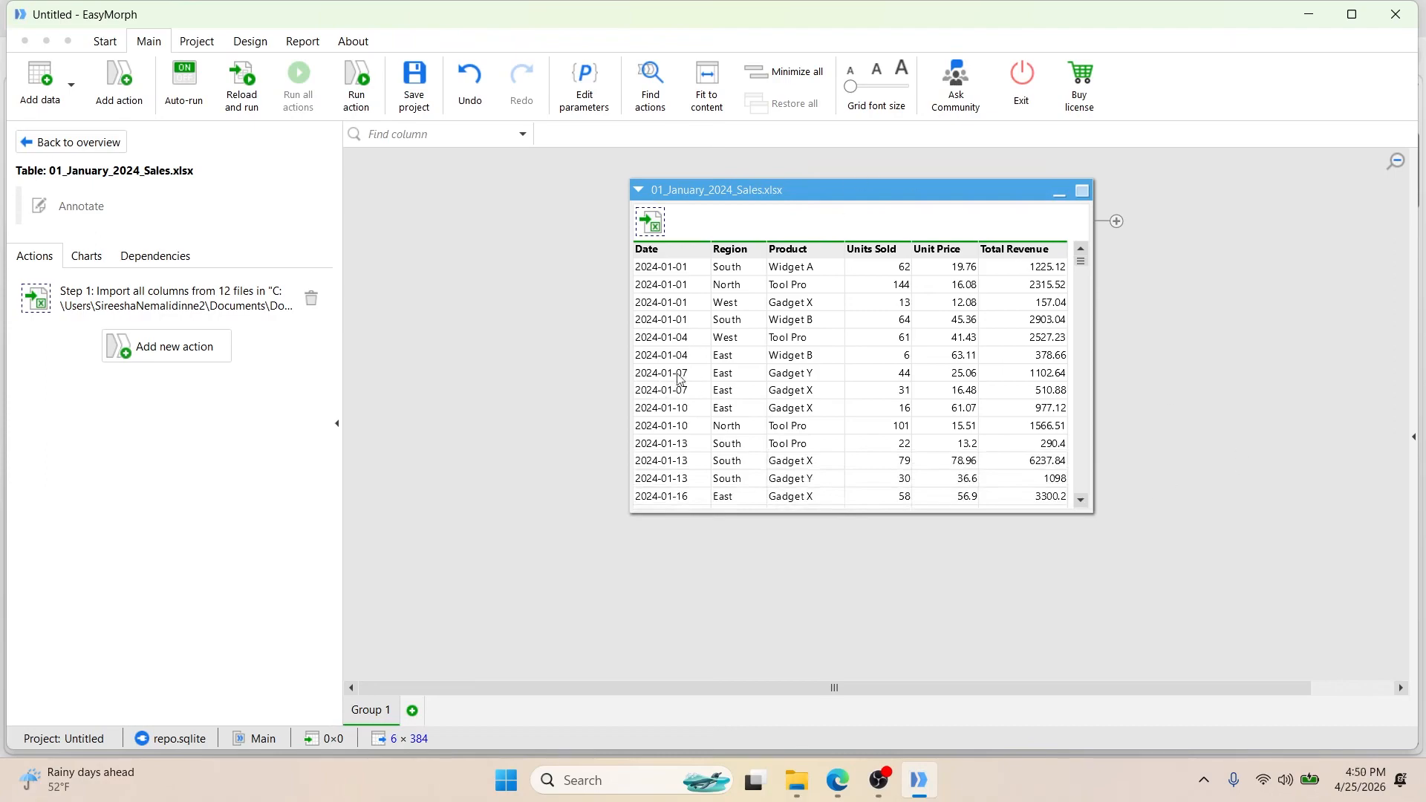
- Review the imported table's rows from January through December 2024
scroll(654, 401, down, 10)
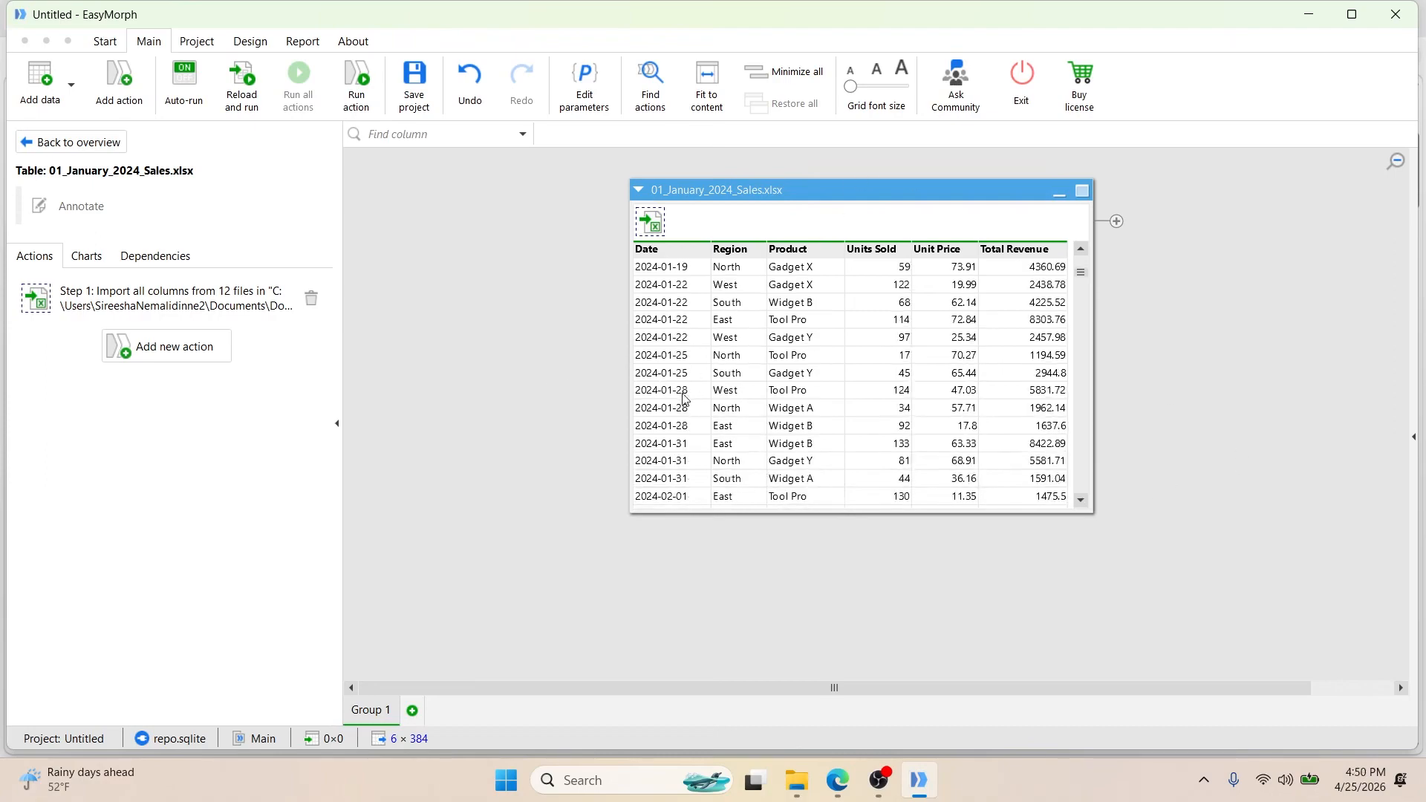
scroll(686, 401, down, 5)
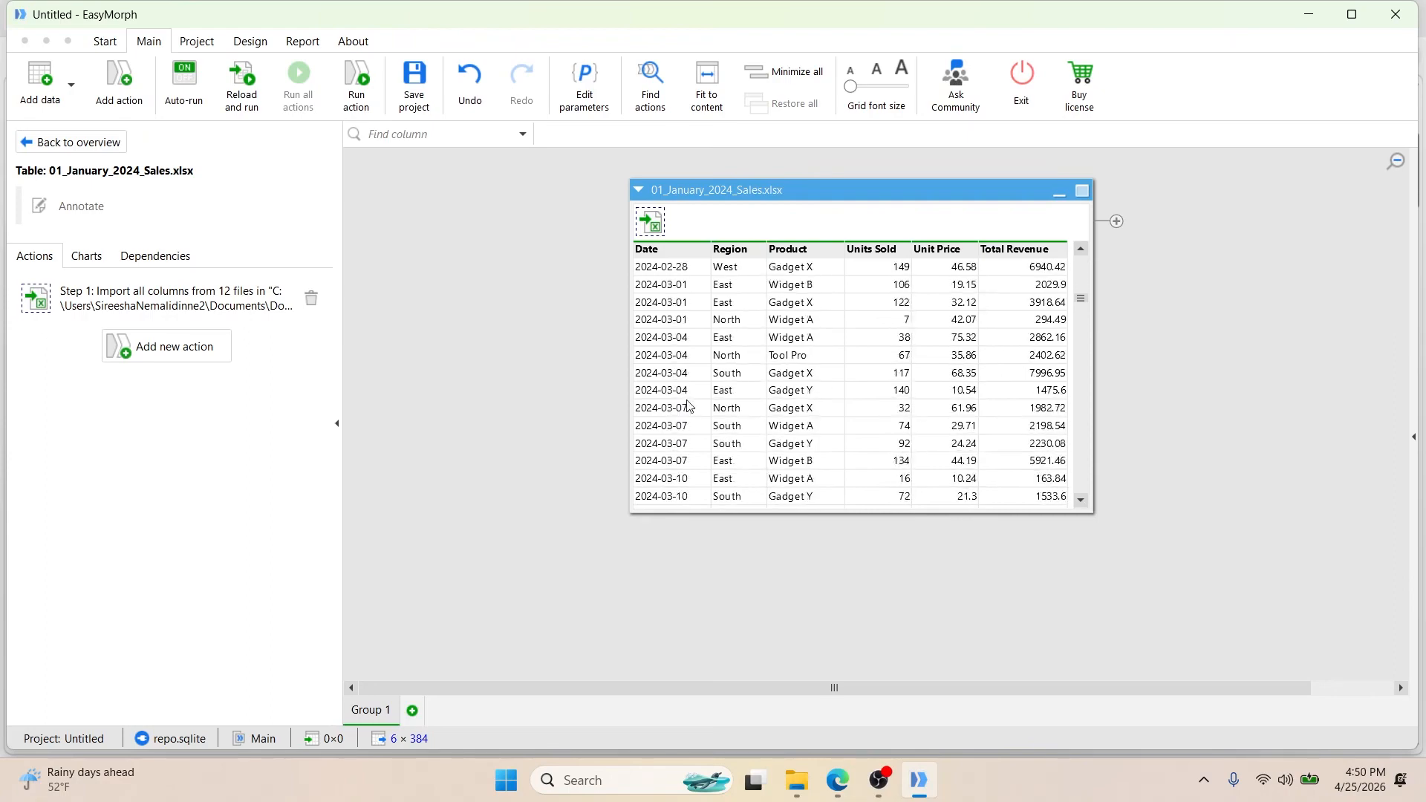
scroll(688, 405, down, 4)
scroll(688, 405, down, 5)
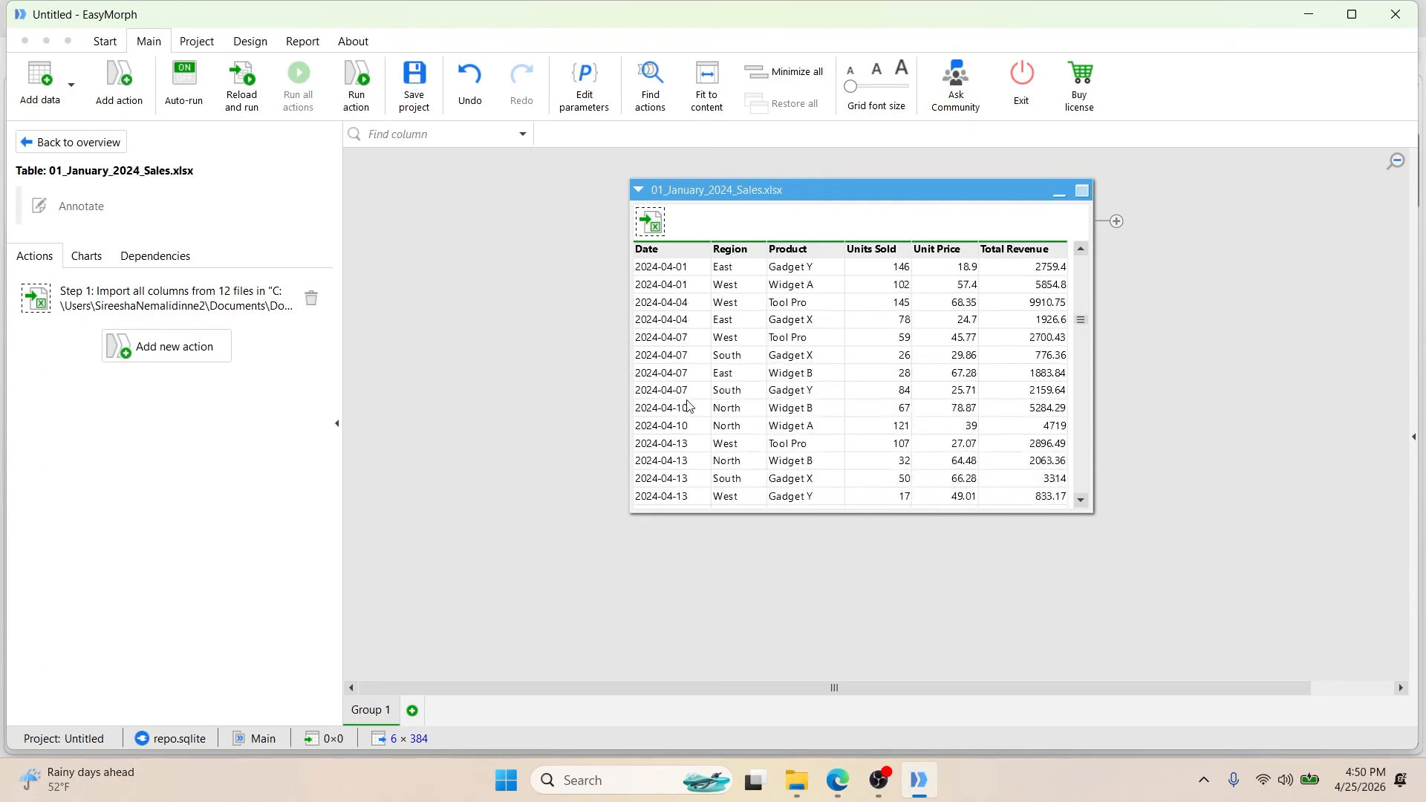
scroll(688, 405, down, 20)
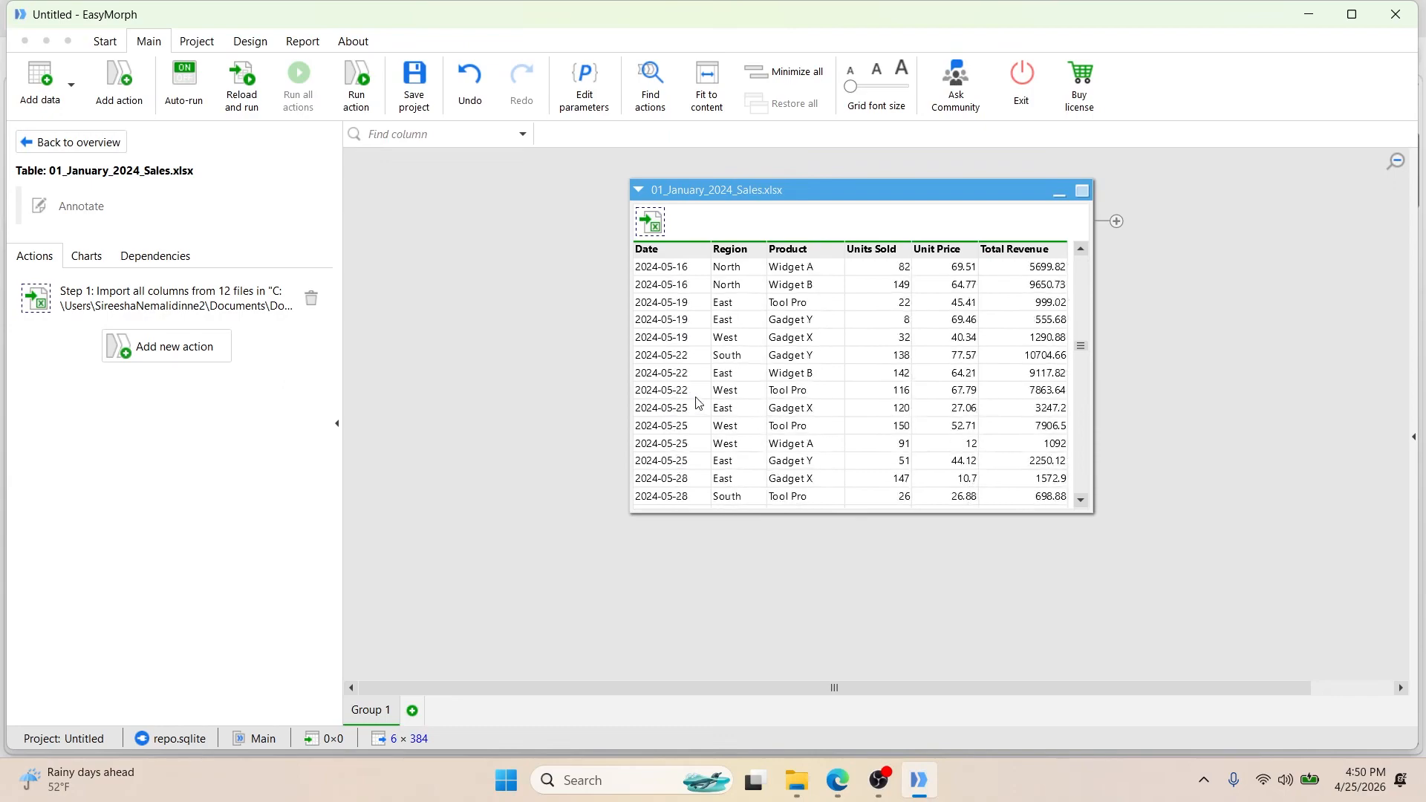
scroll(708, 402, down, 18)
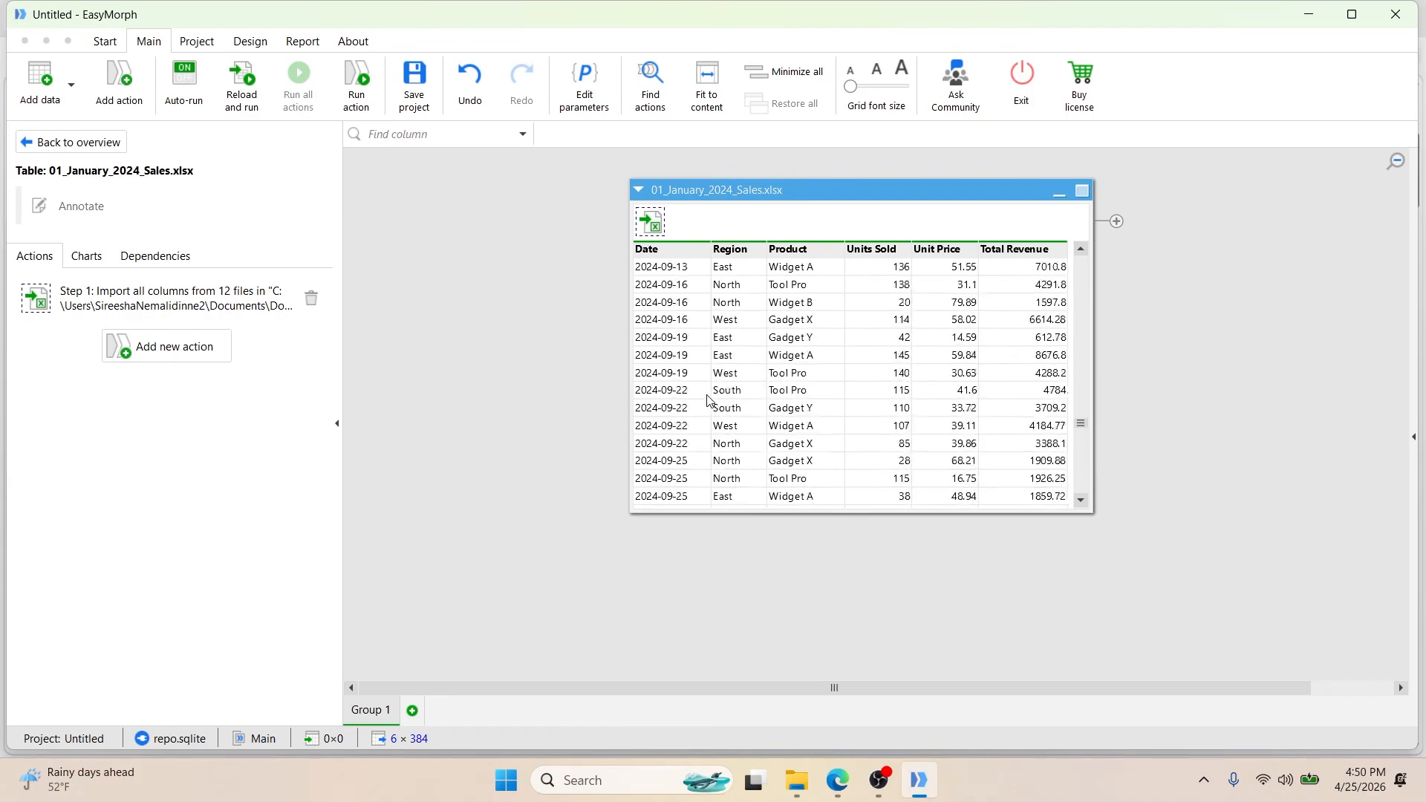
scroll(708, 401, down, 7)
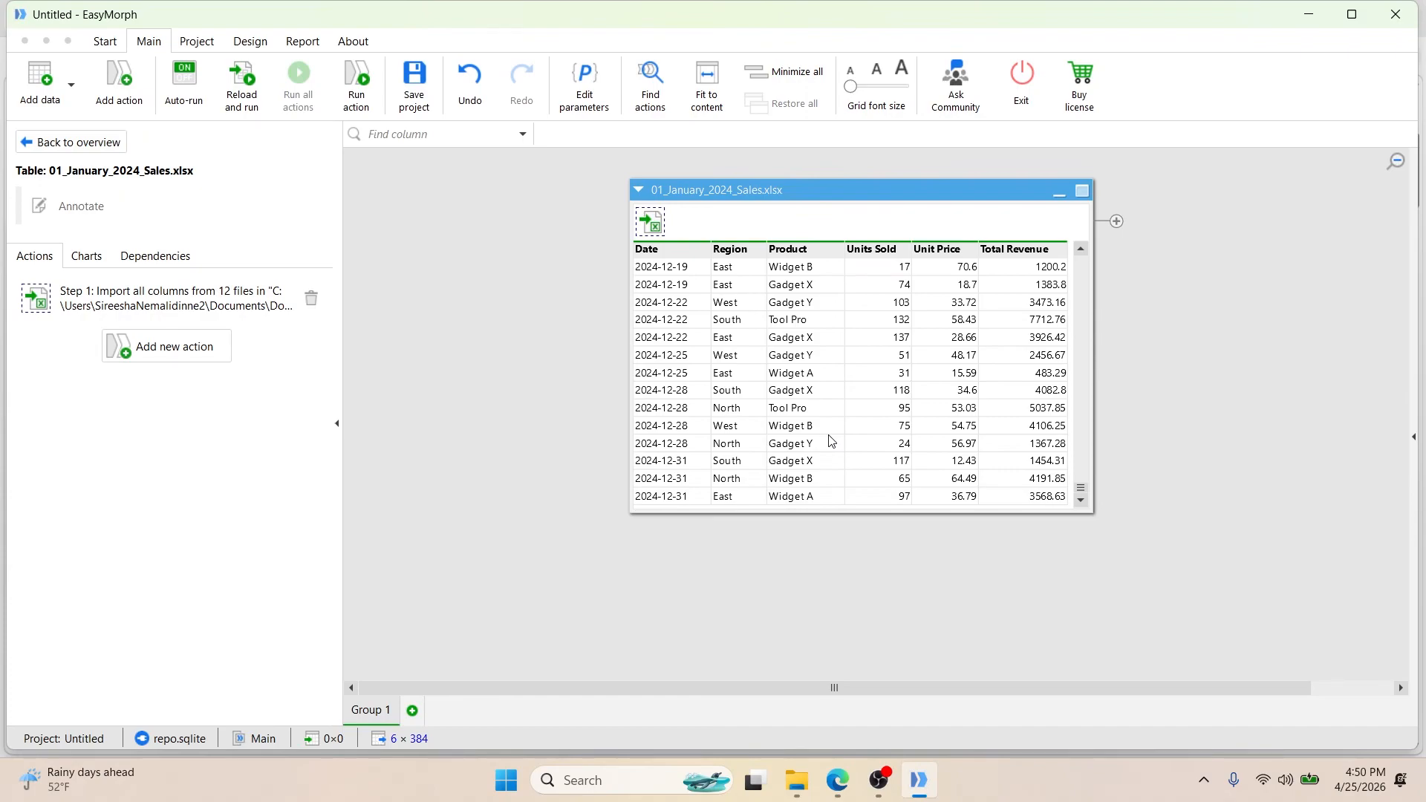
- Delete the imported 01_January_2024_Sales.xlsx table from the canvas
right_click(829, 196)
click(730, 511)
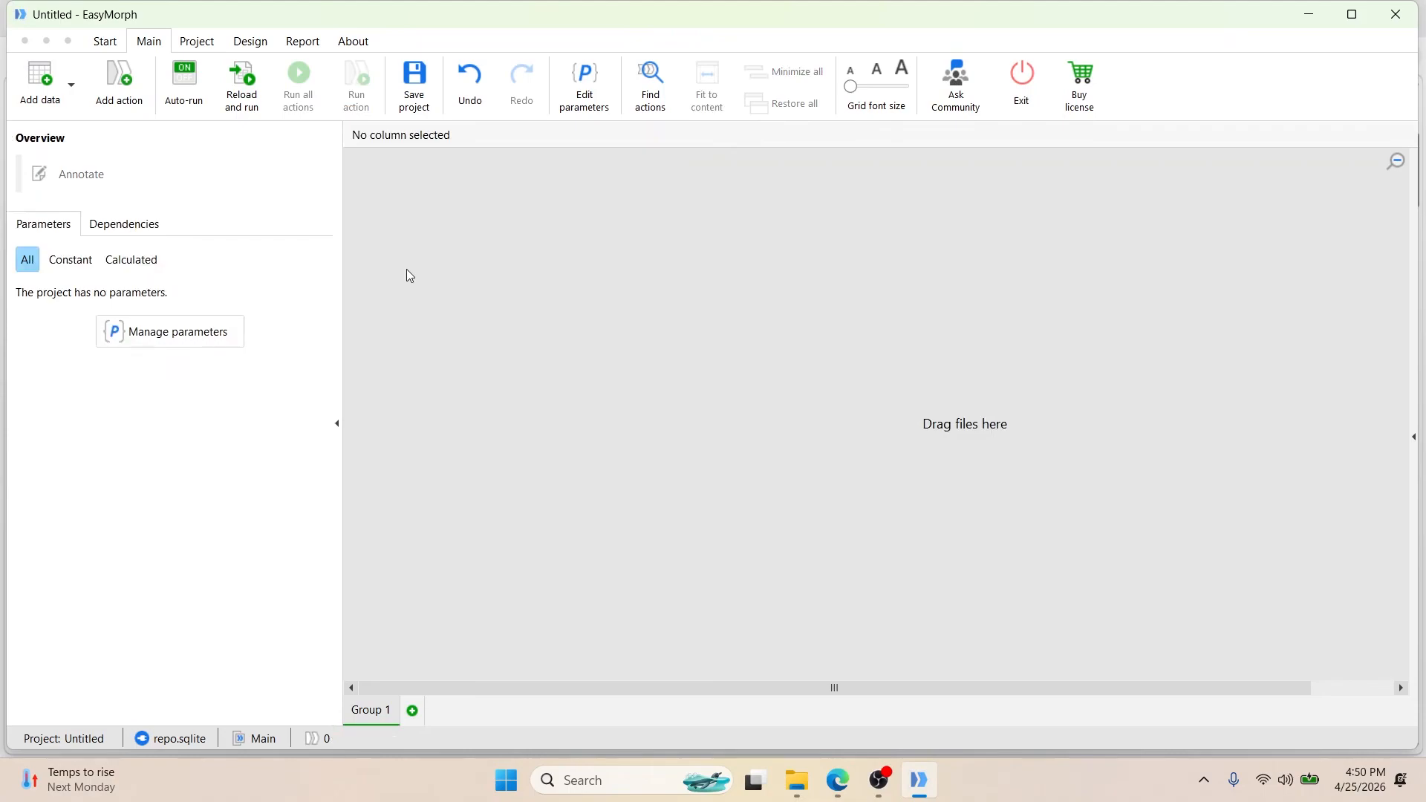
- Add an Import Excel spreadsheet action and set it to load multiple uniform files
click(137, 108)
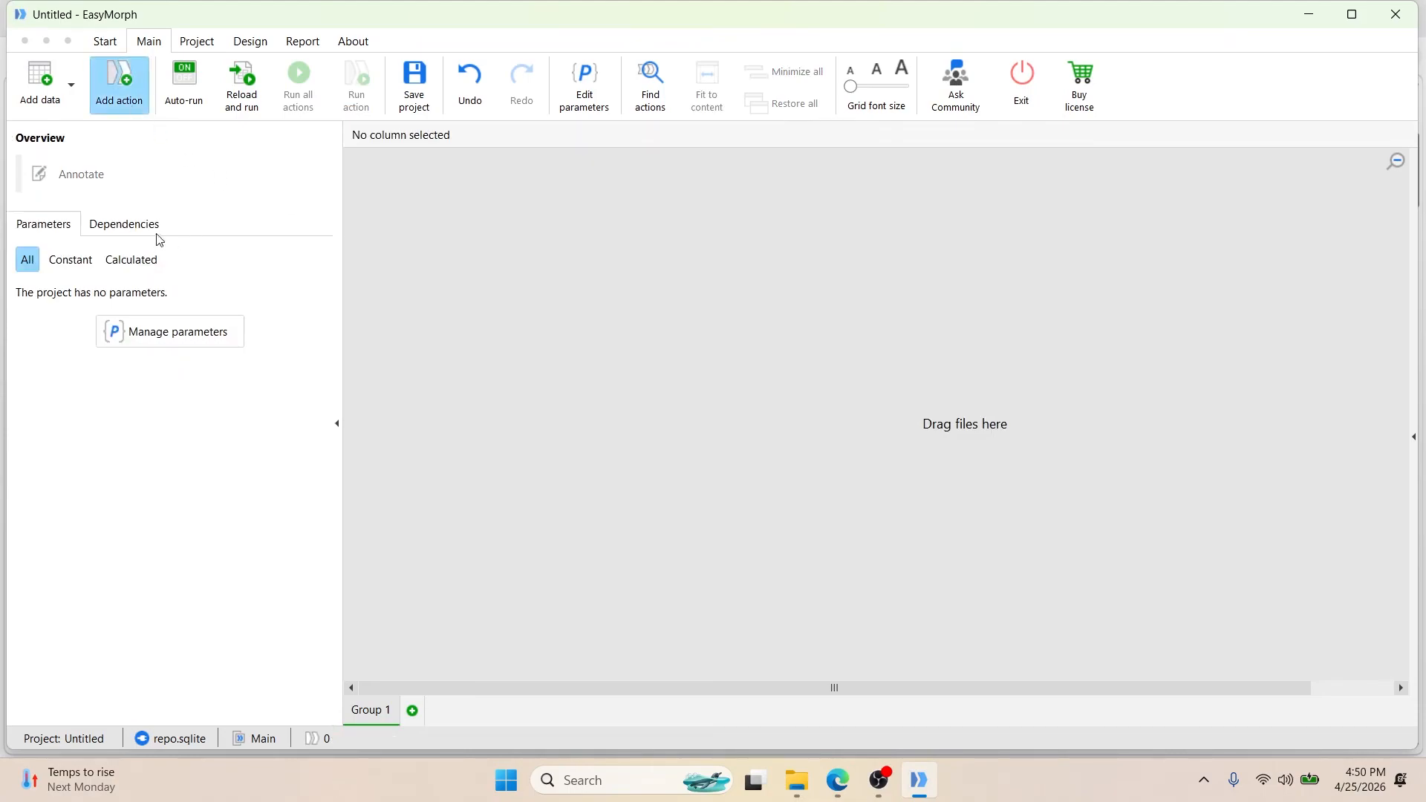
text(imp)
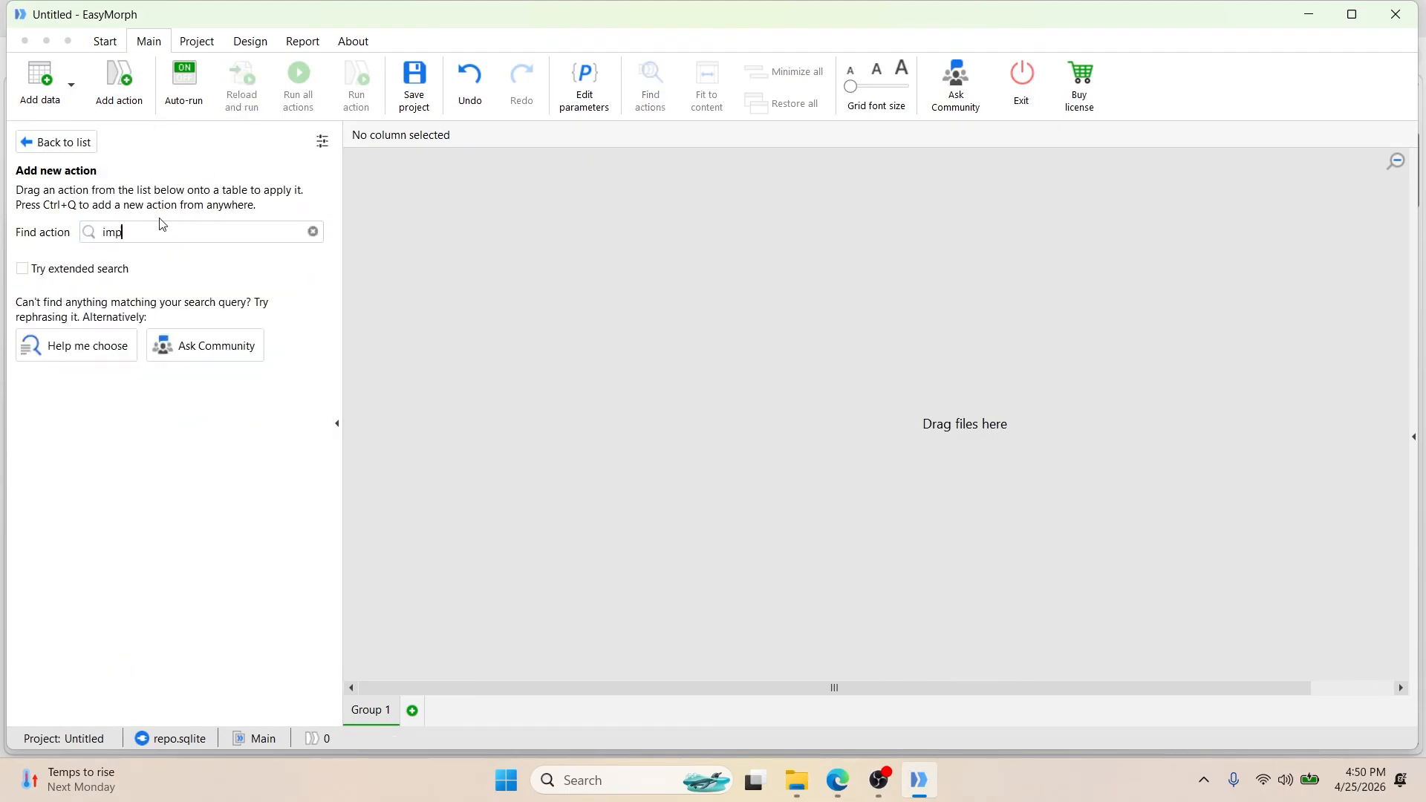
text(ort)
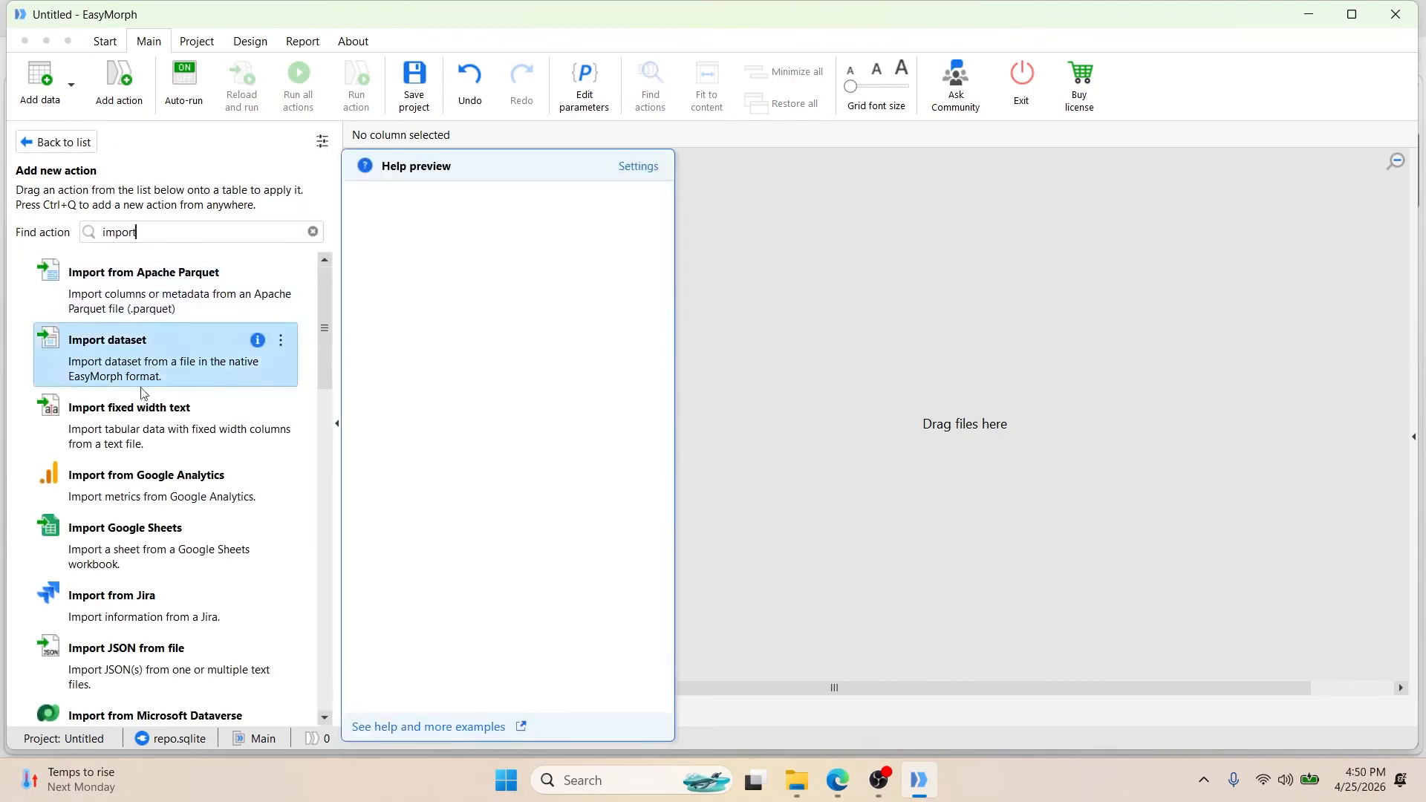
mouse_move(150, 443)
text(e)
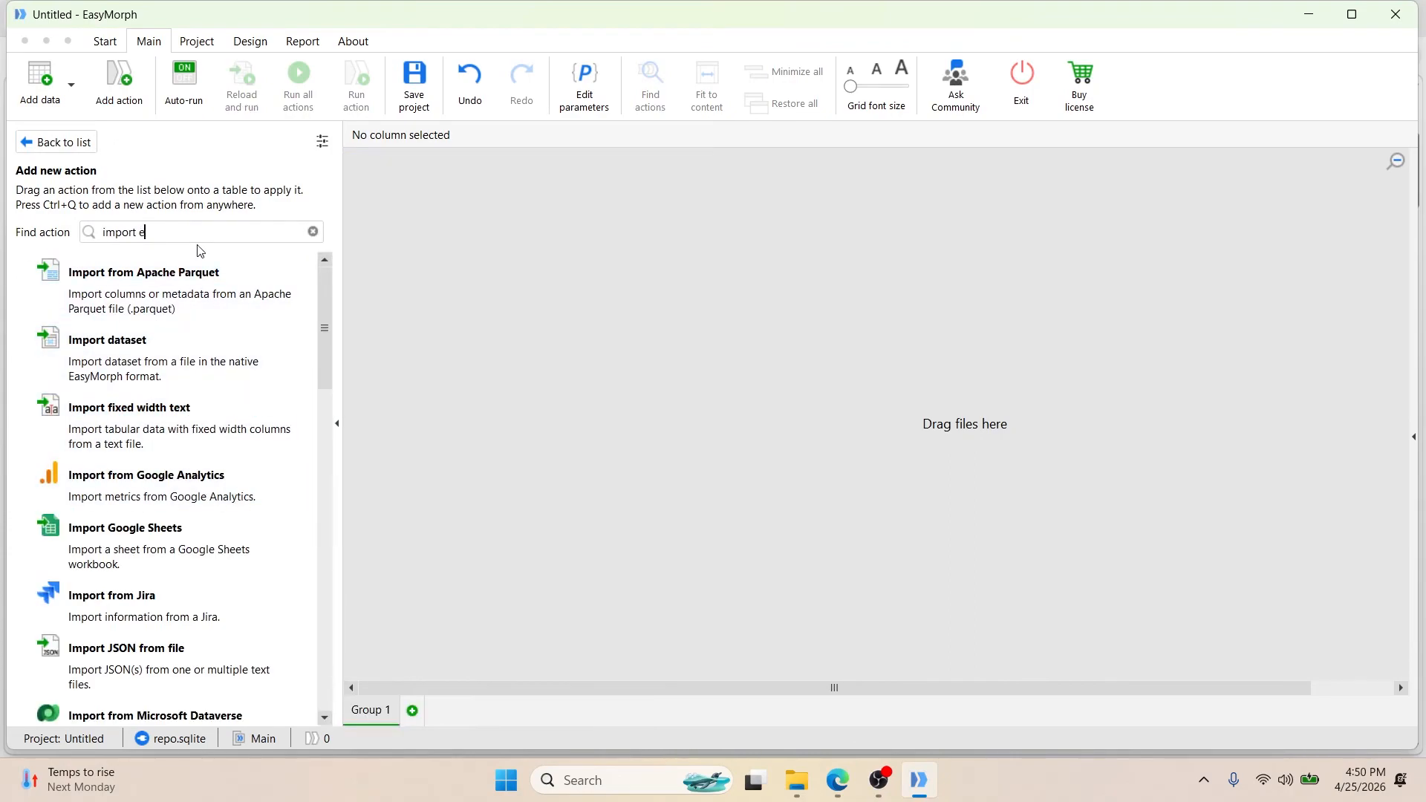
text(xcel)
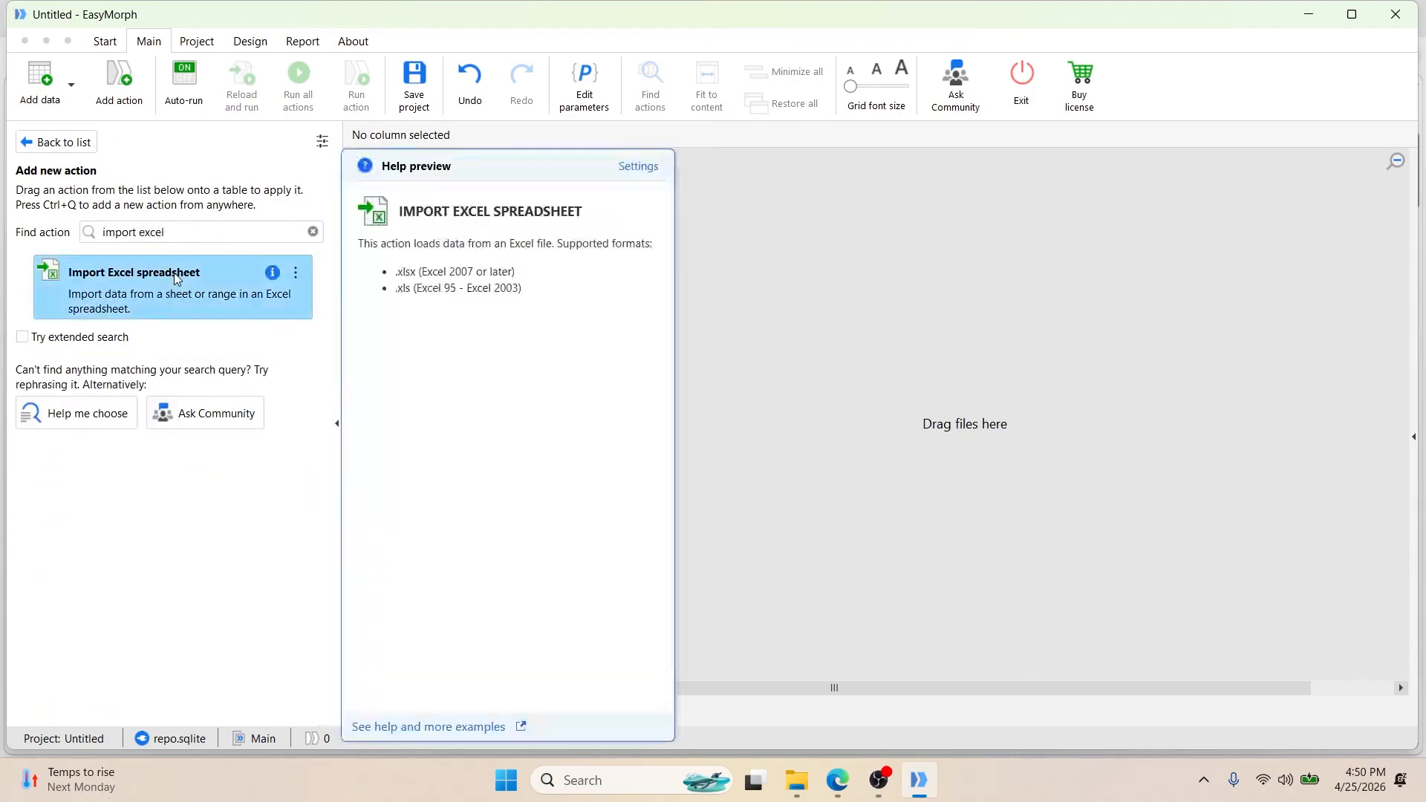
double_click(134, 274)
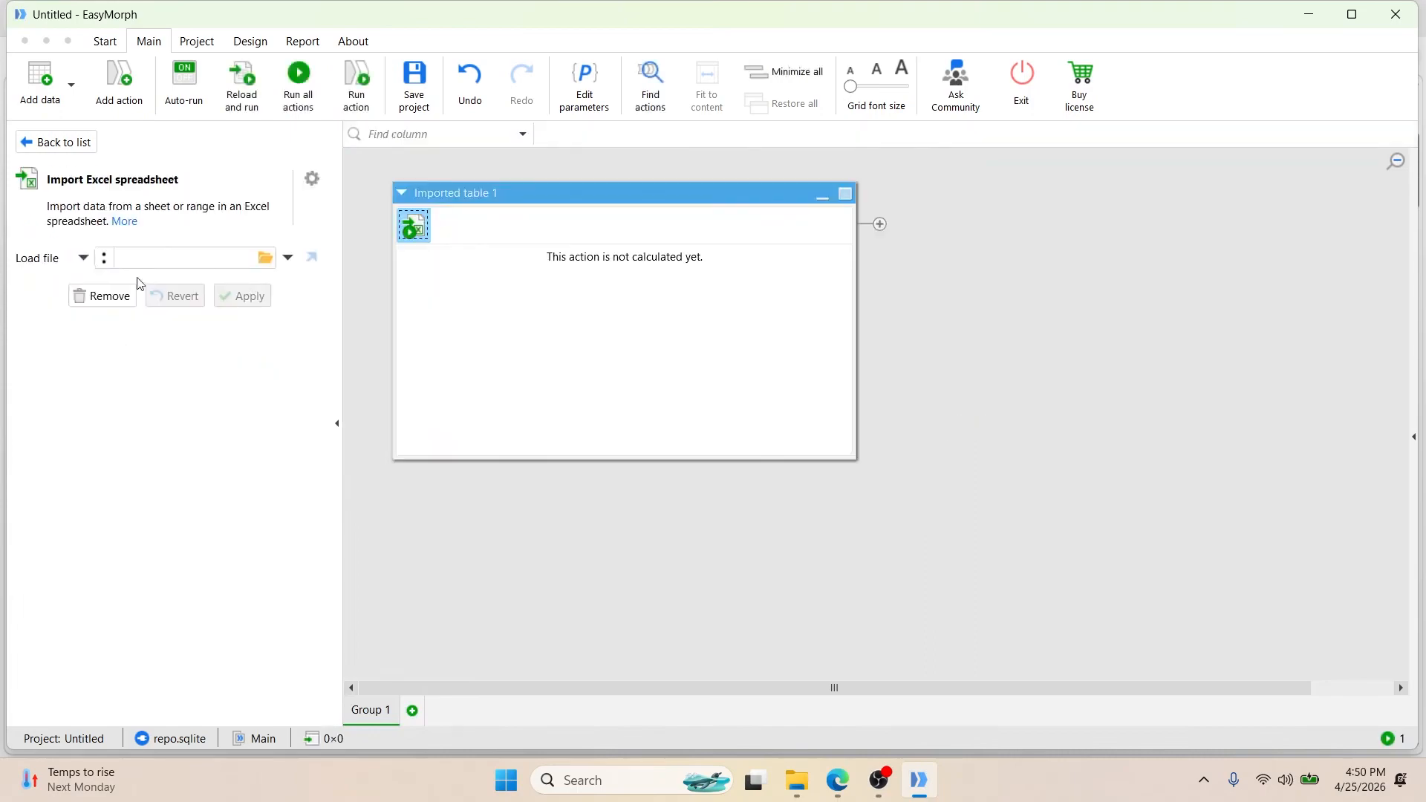
click(86, 262)
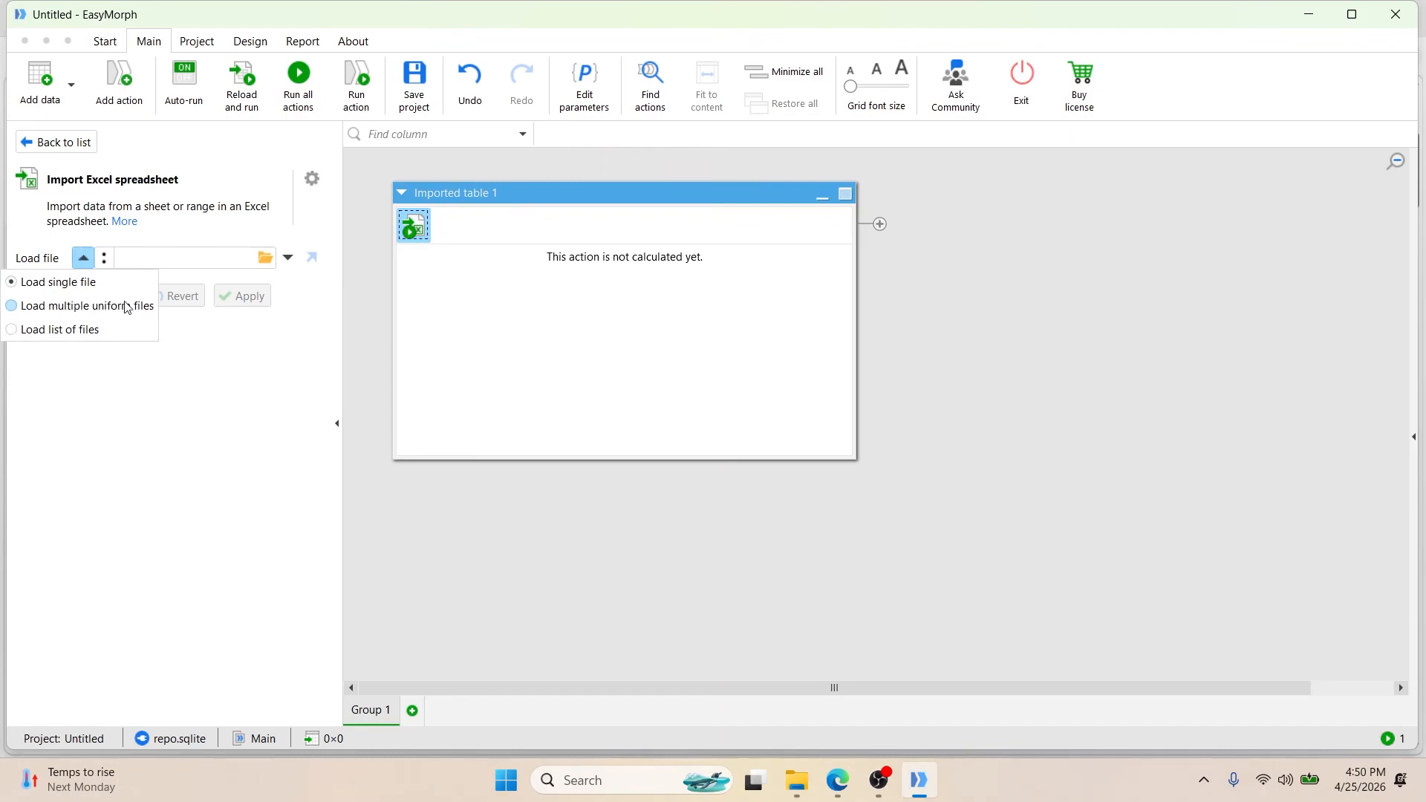
click(13, 308)
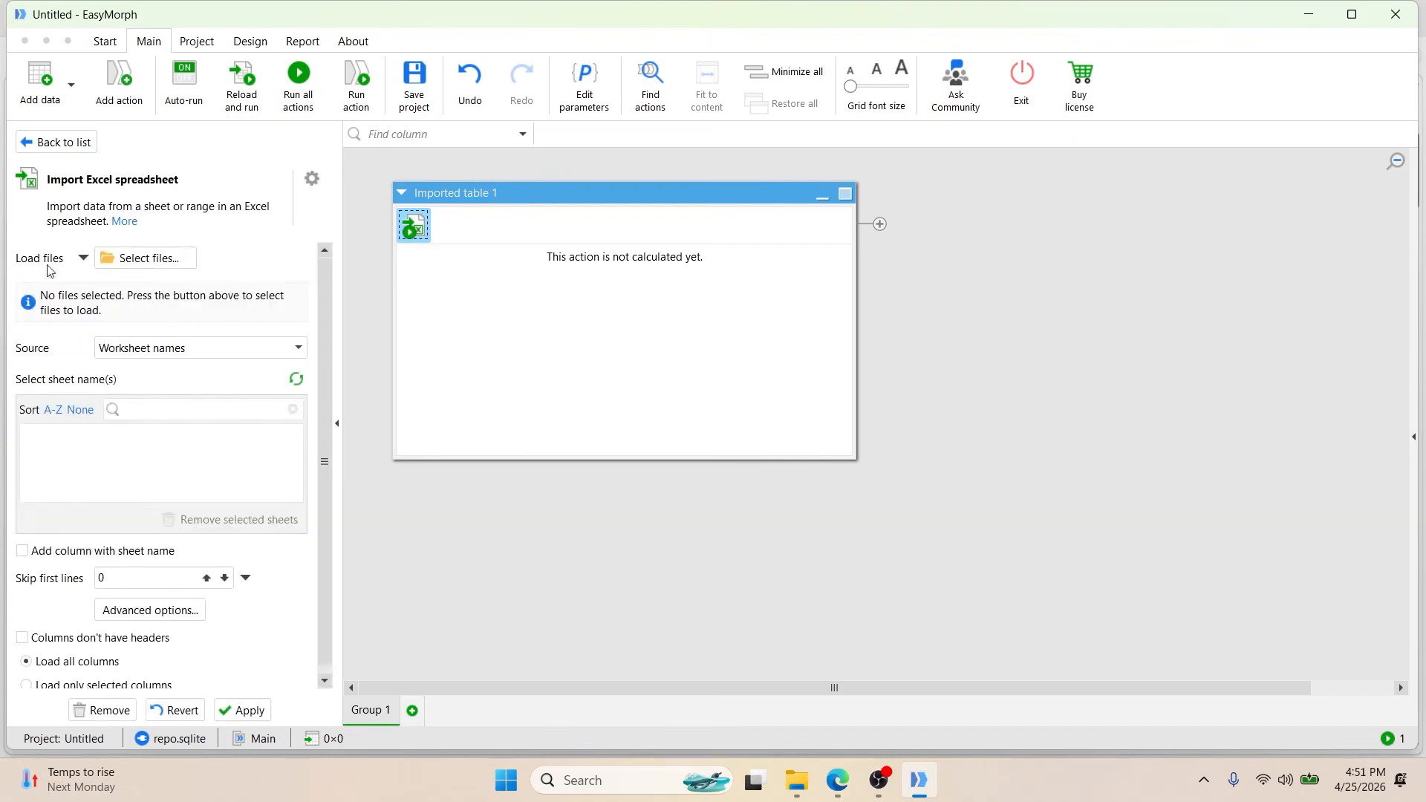
- Open the import's multiple file selection and set its folder to monthly_reports inside Documents
click(147, 260)
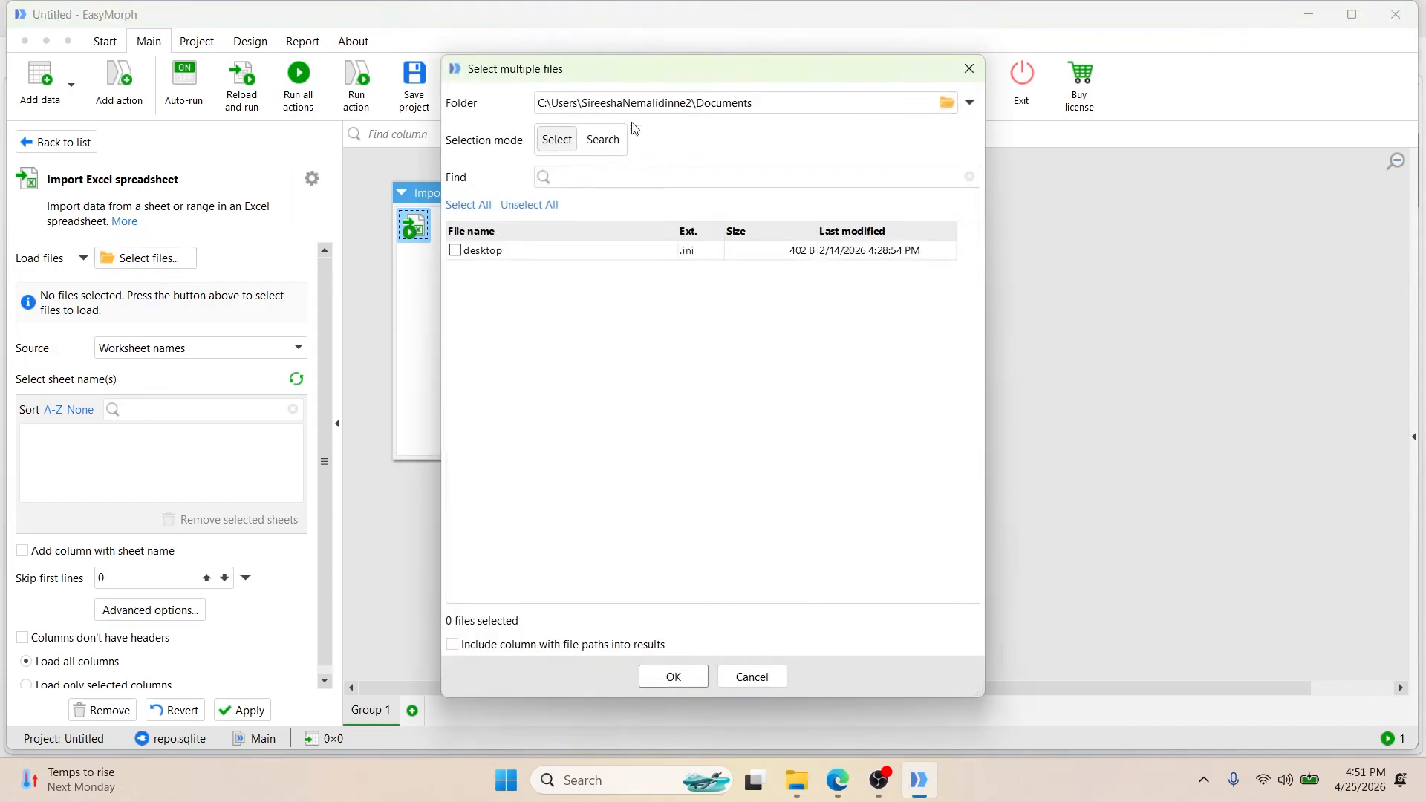
click(948, 104)
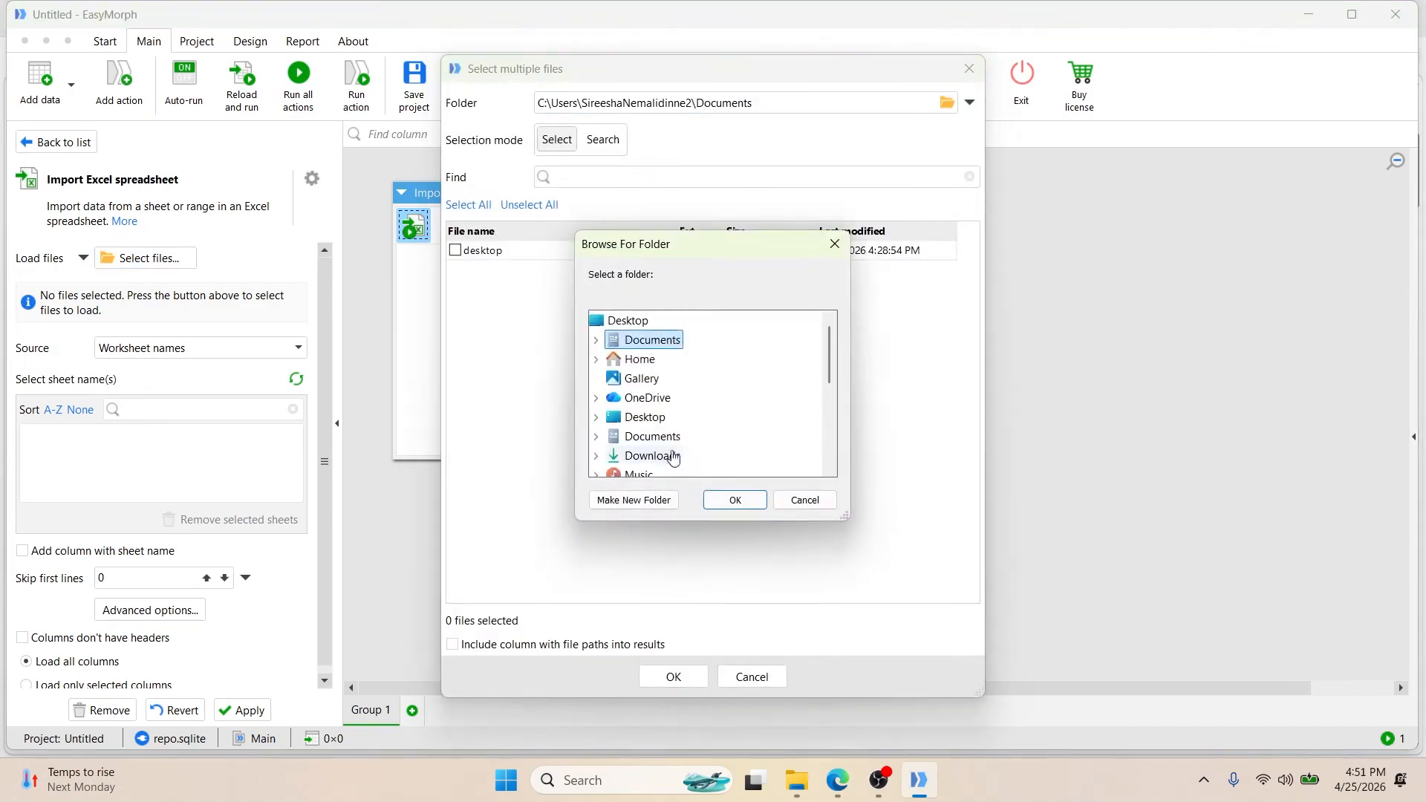
scroll(684, 442, down, 1)
click(672, 380)
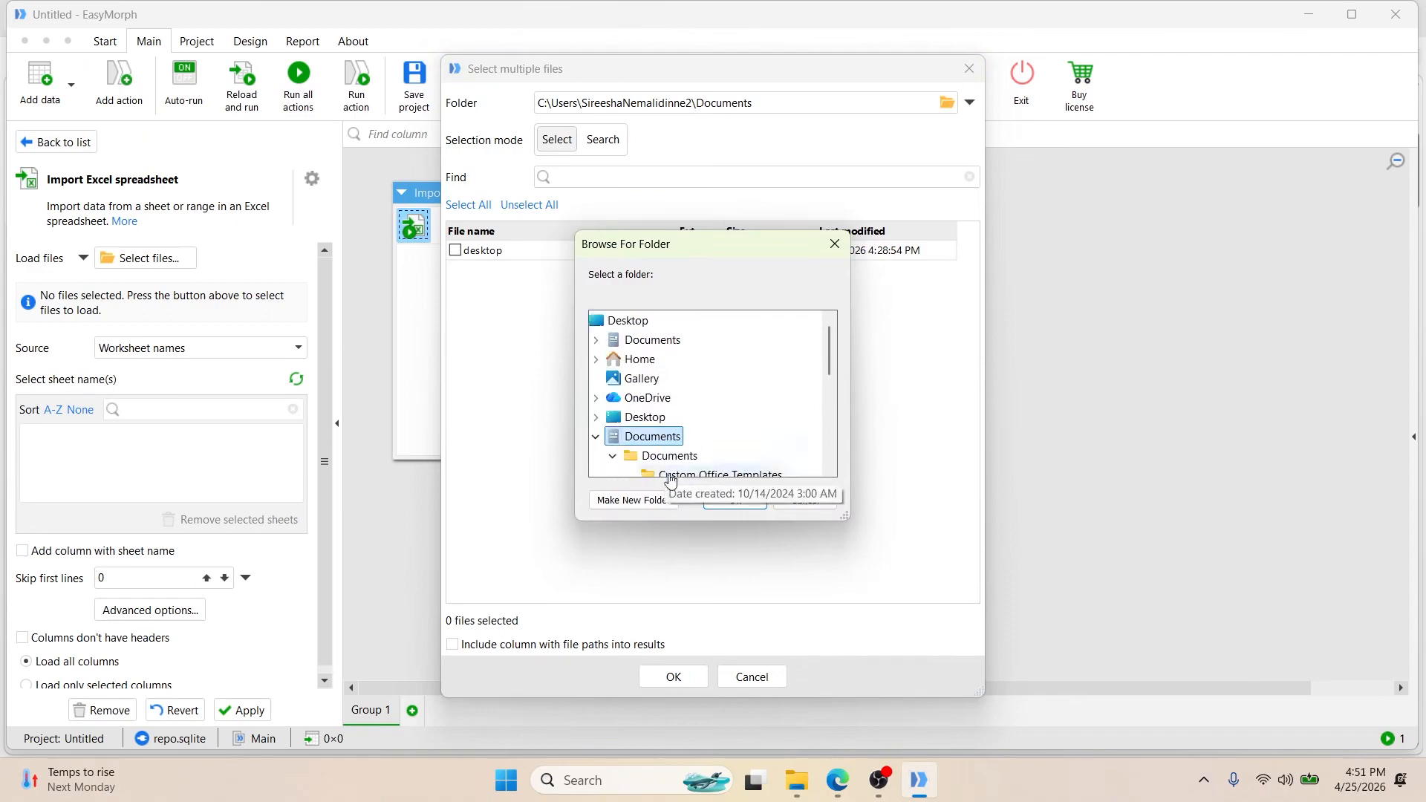
click(690, 439)
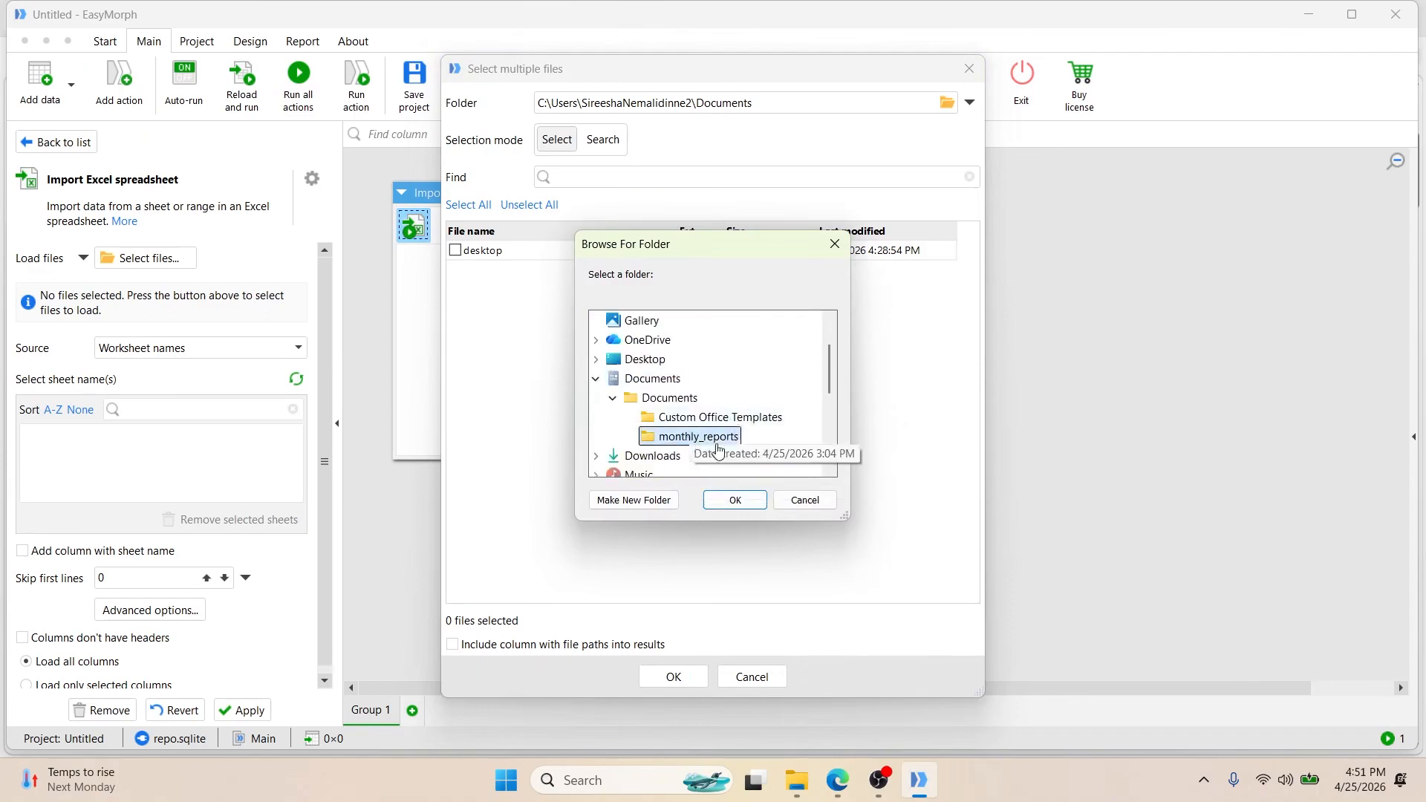
click(734, 500)
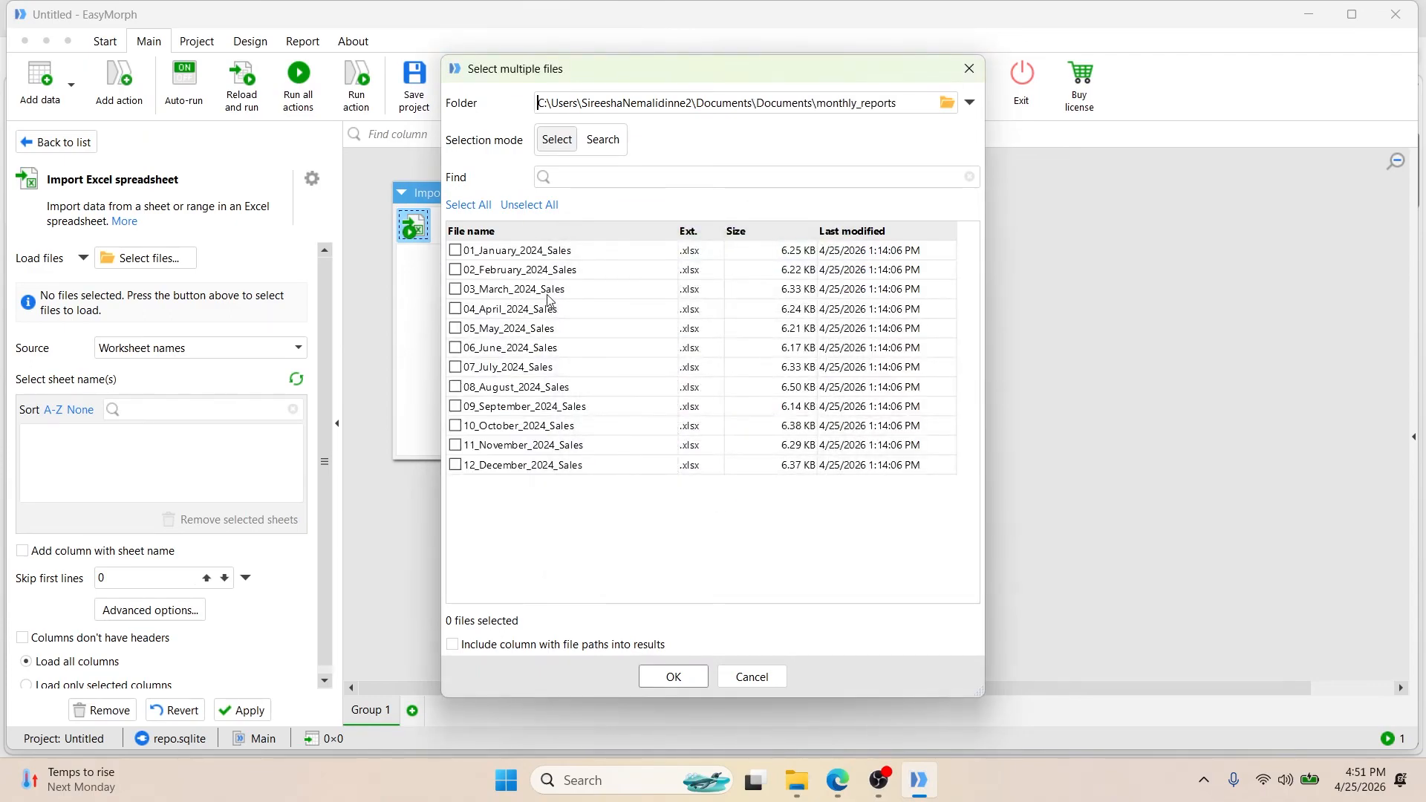
- Include all twelve monthly 2024 sales workbooks in the import and apply the action
click(459, 205)
click(677, 679)
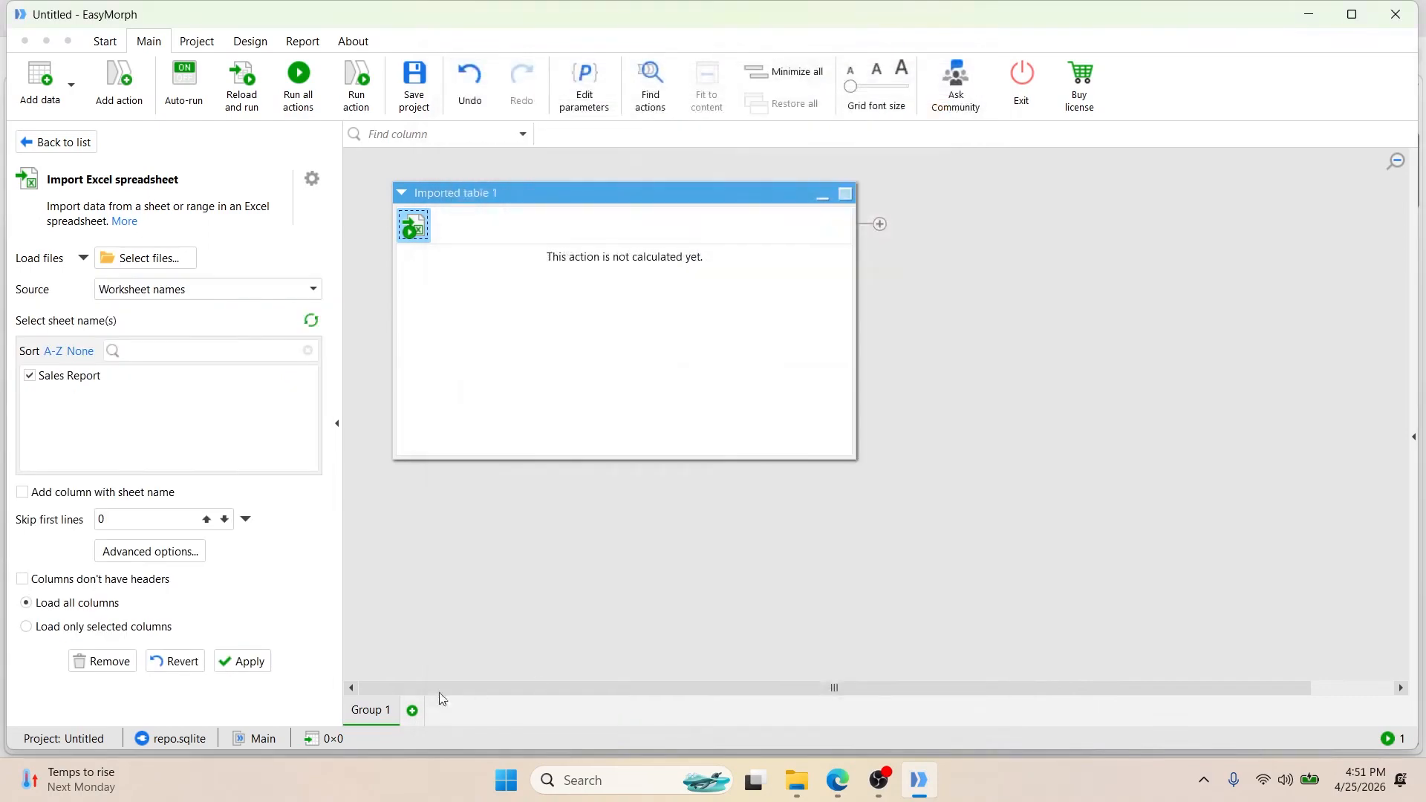
click(263, 662)
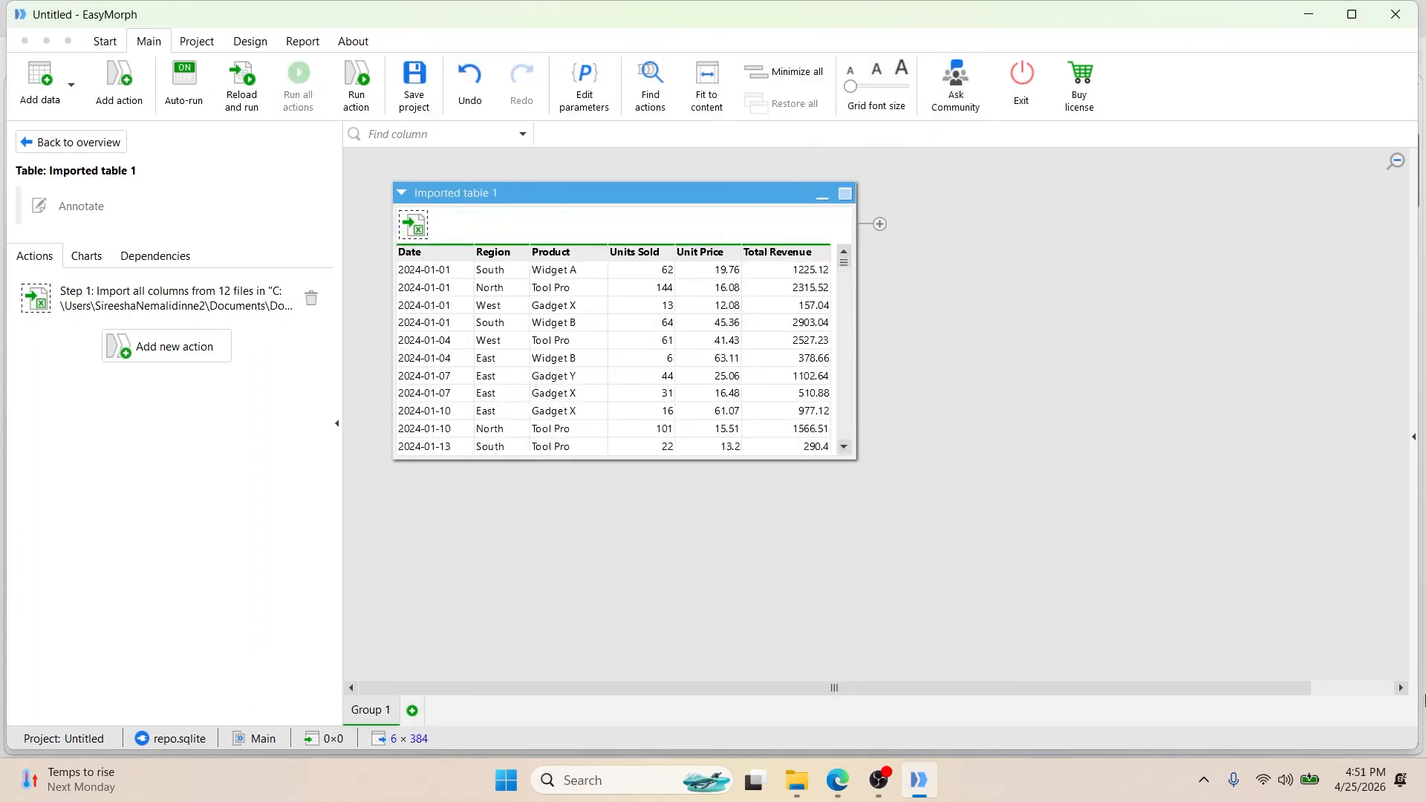
- Widen the imported table on the canvas and check its rows down to the end of December 2024
drag(855, 455, 975, 455)
drag(964, 261, 964, 487)
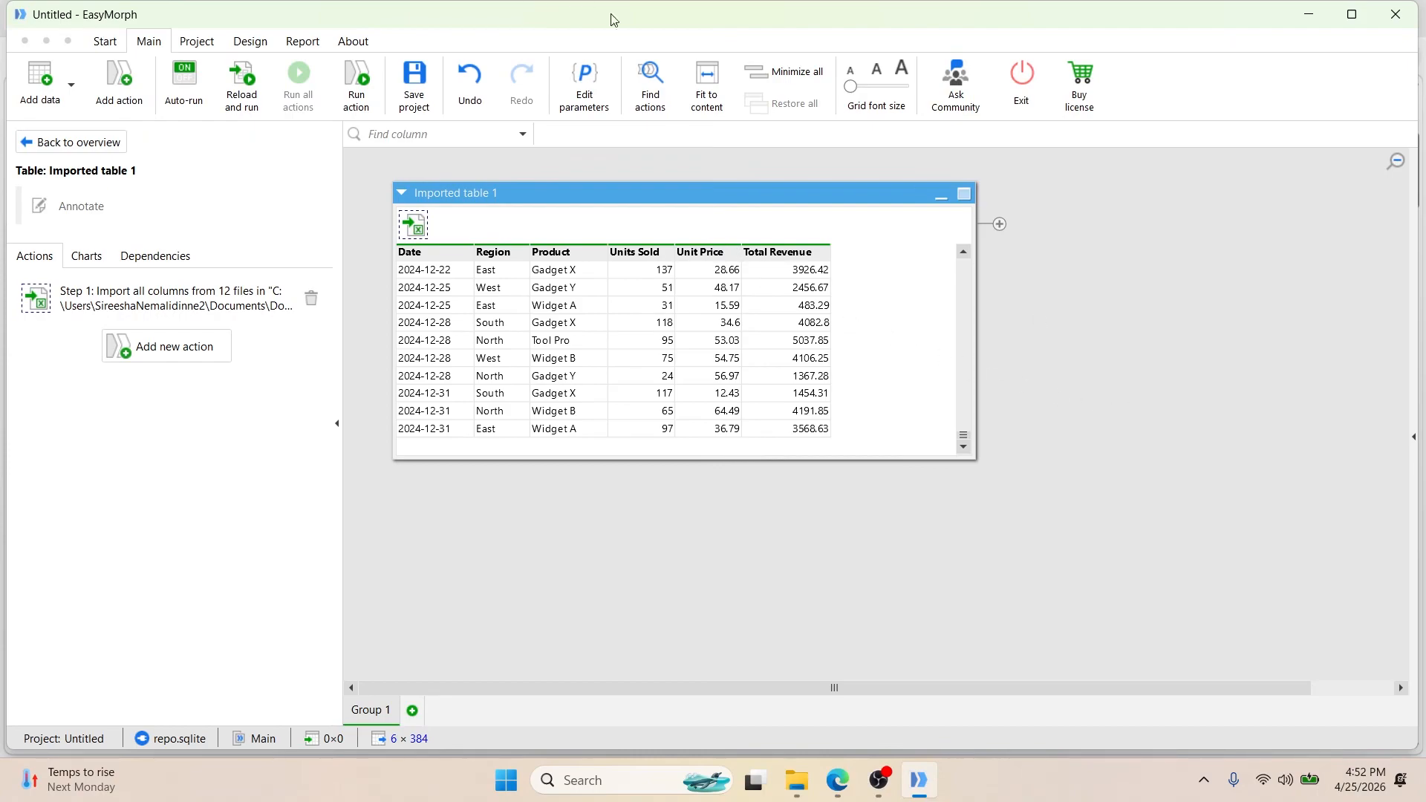
- Find the Export into Excel file action by searching for "export into" and add it to the imported table
click(118, 84)
click(138, 349)
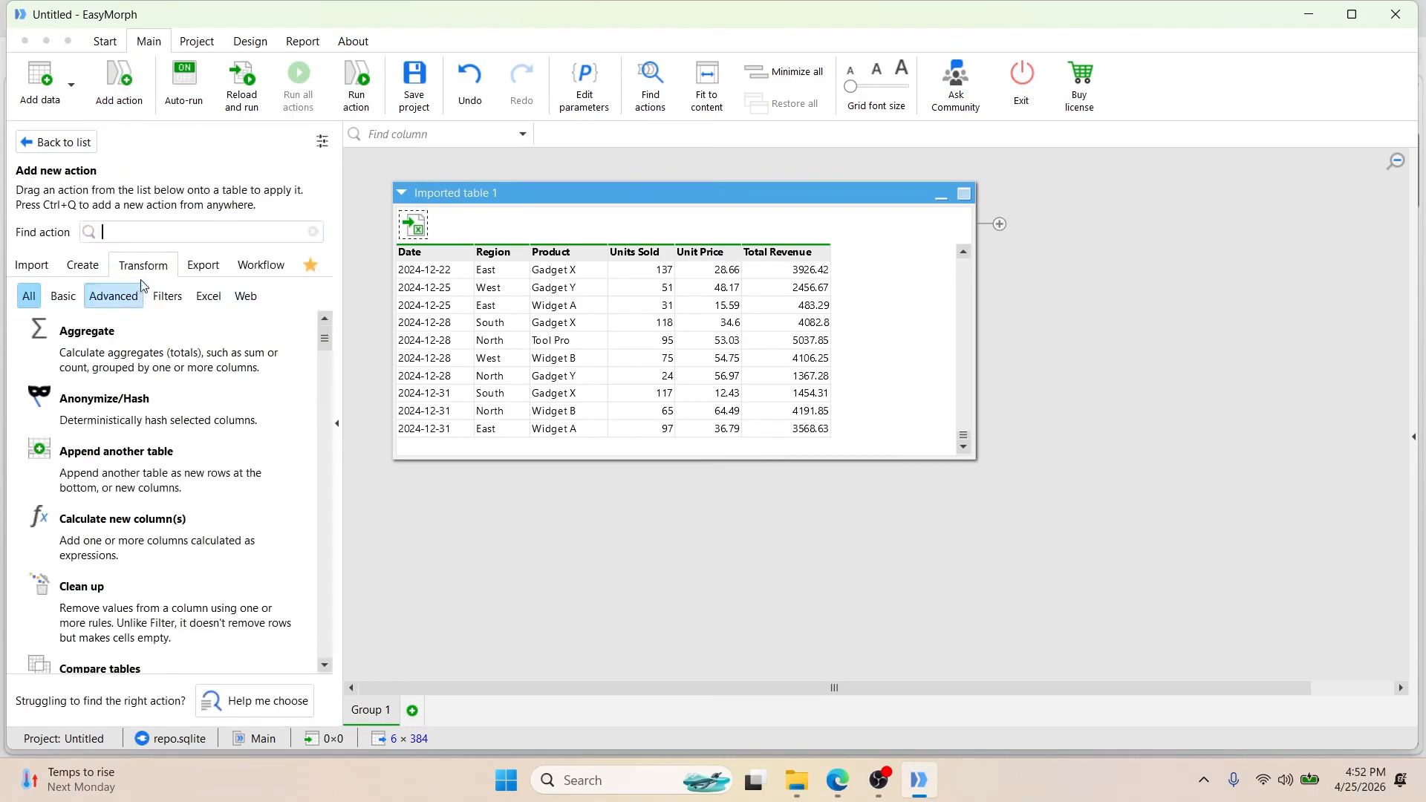
text(ex)
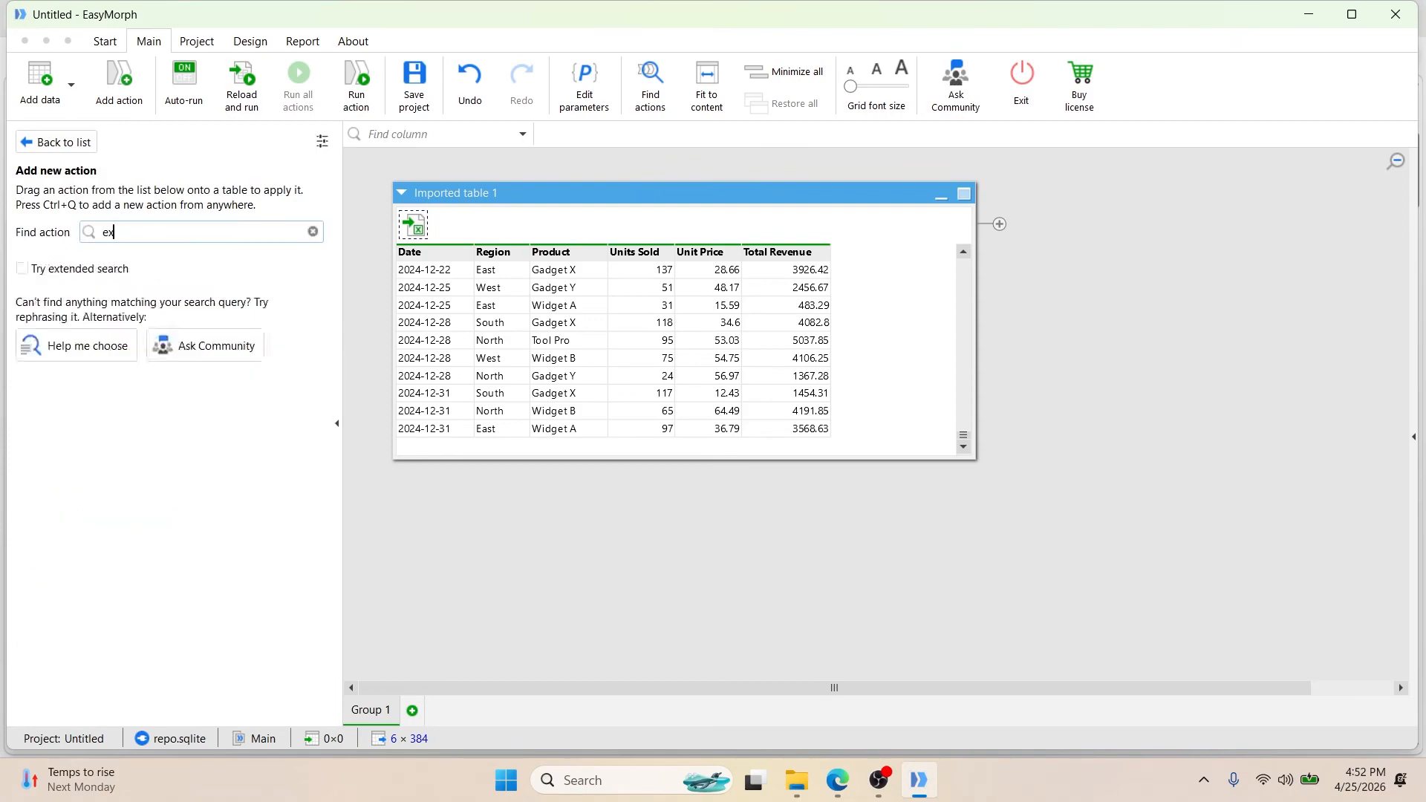
text(port into)
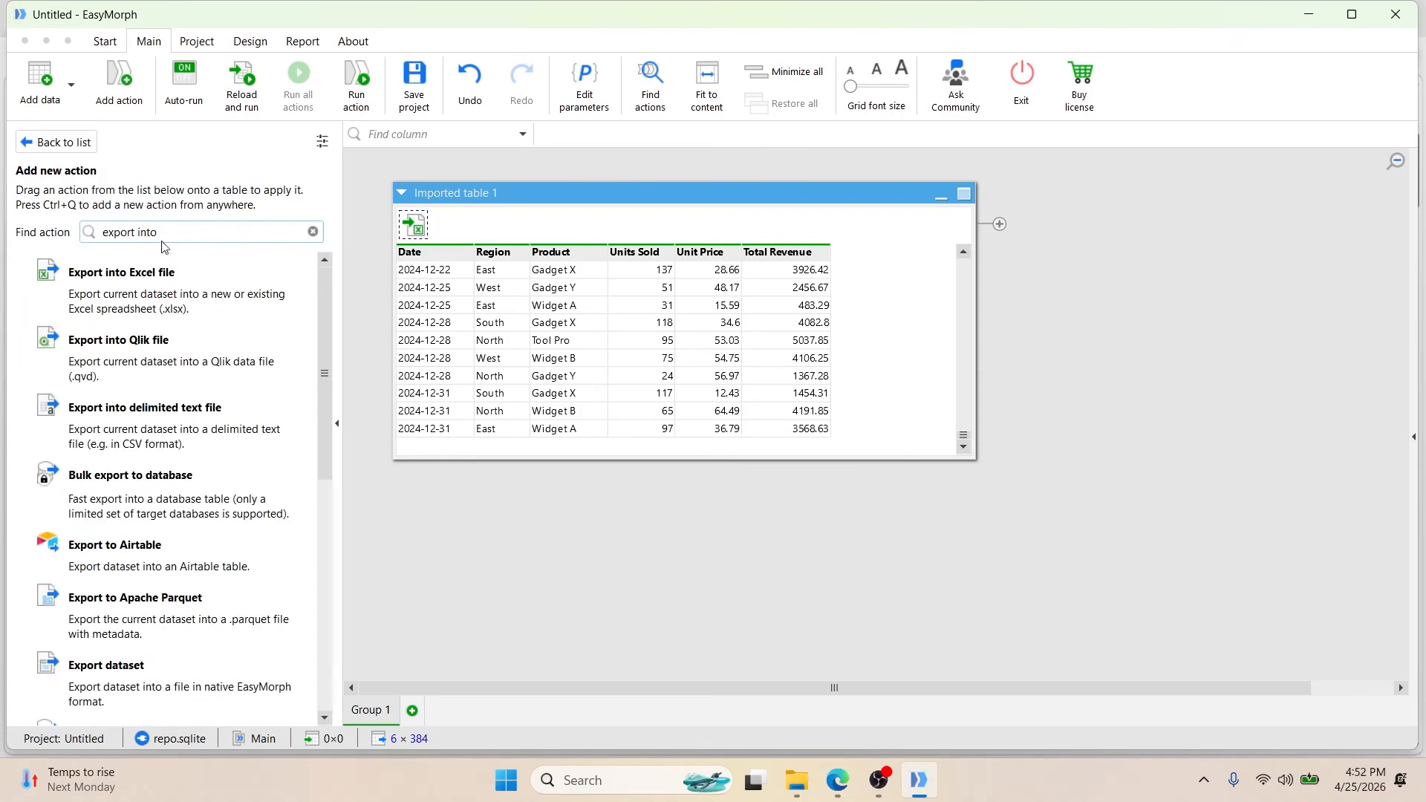
click(188, 286)
double_click(188, 286)
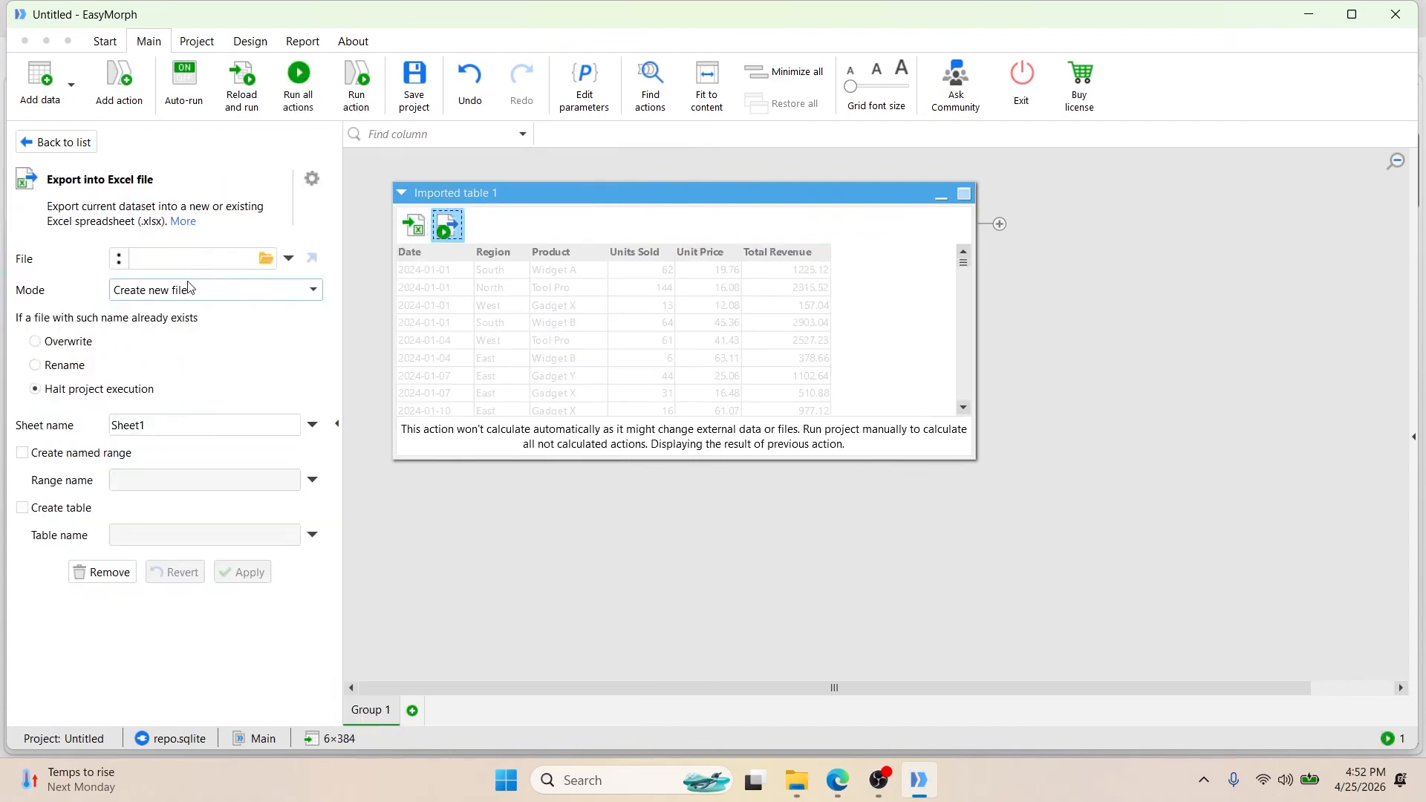
- Set the export's target file to Combined_Full_Year in the monthly_reports folder, saved as an Excel file
click(265, 259)
click(86, 282)
scroll(87, 288, down, 5)
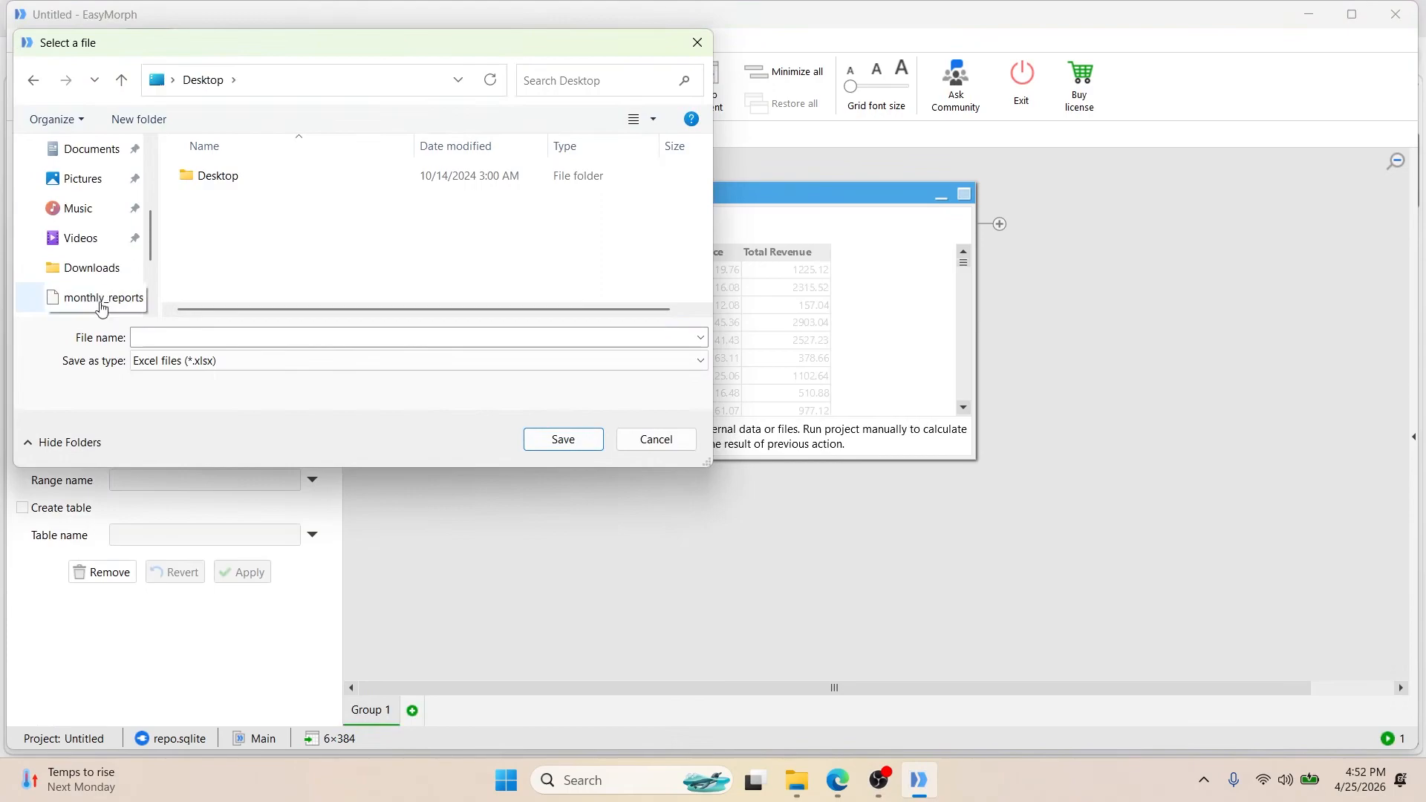
scroll(95, 299, down, 2)
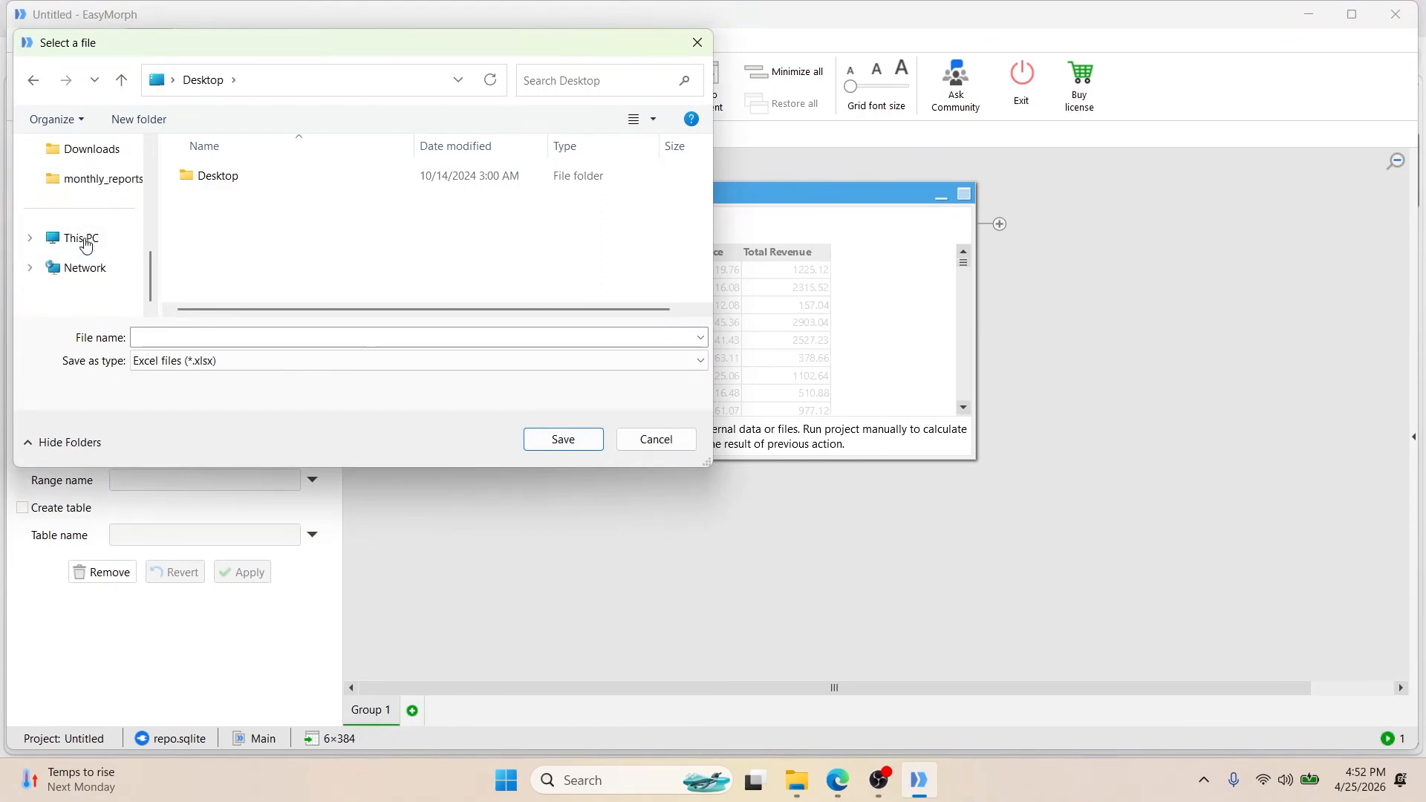
click(92, 185)
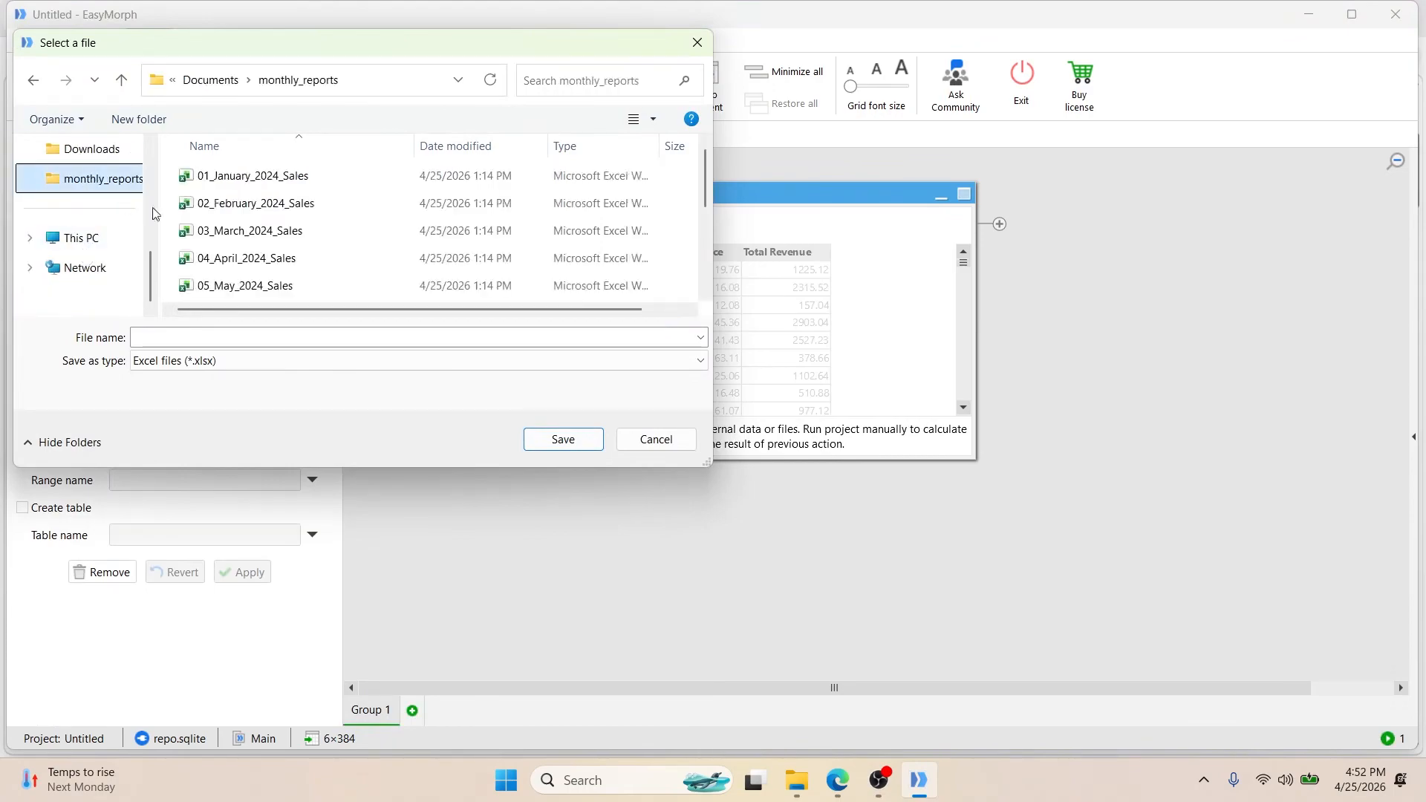
click(184, 340)
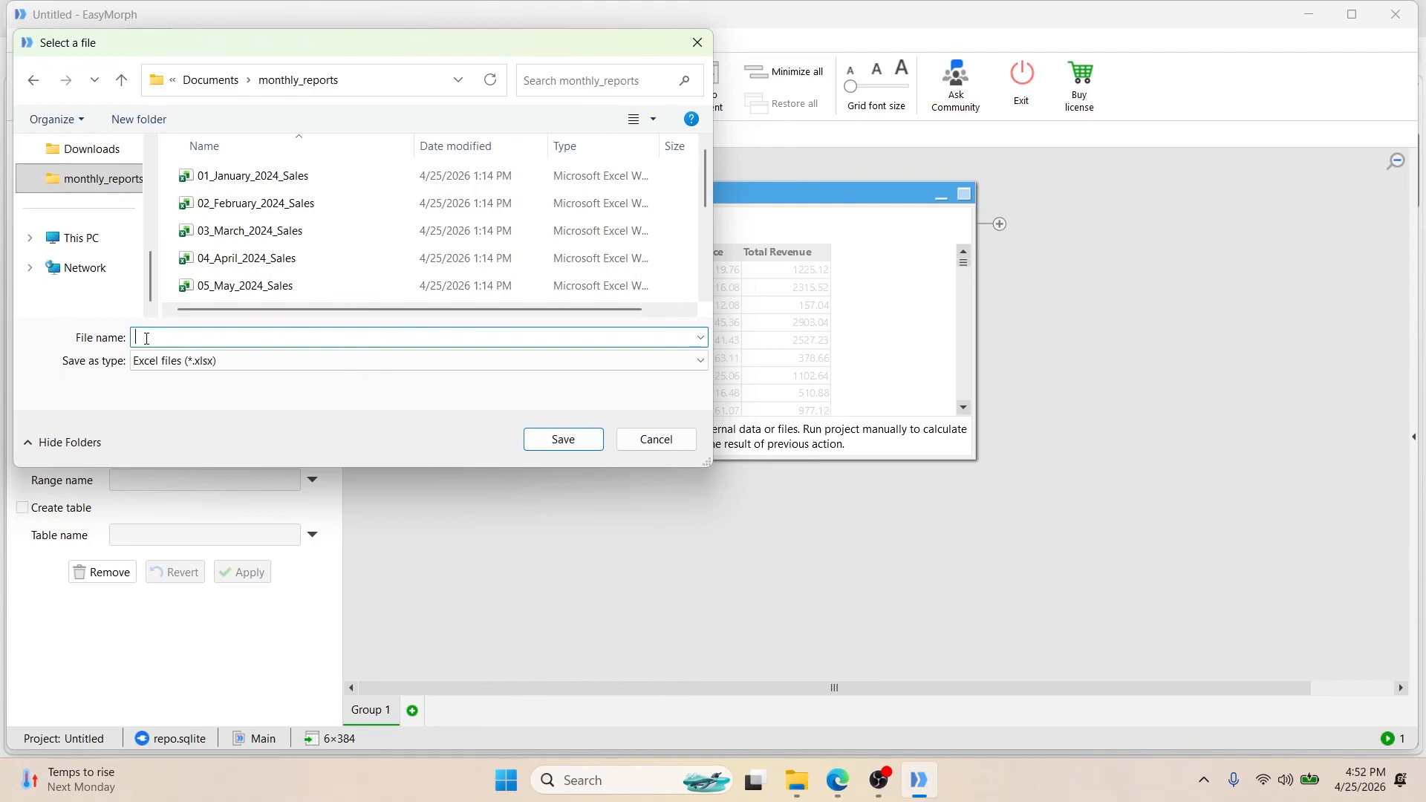
text(Combined)
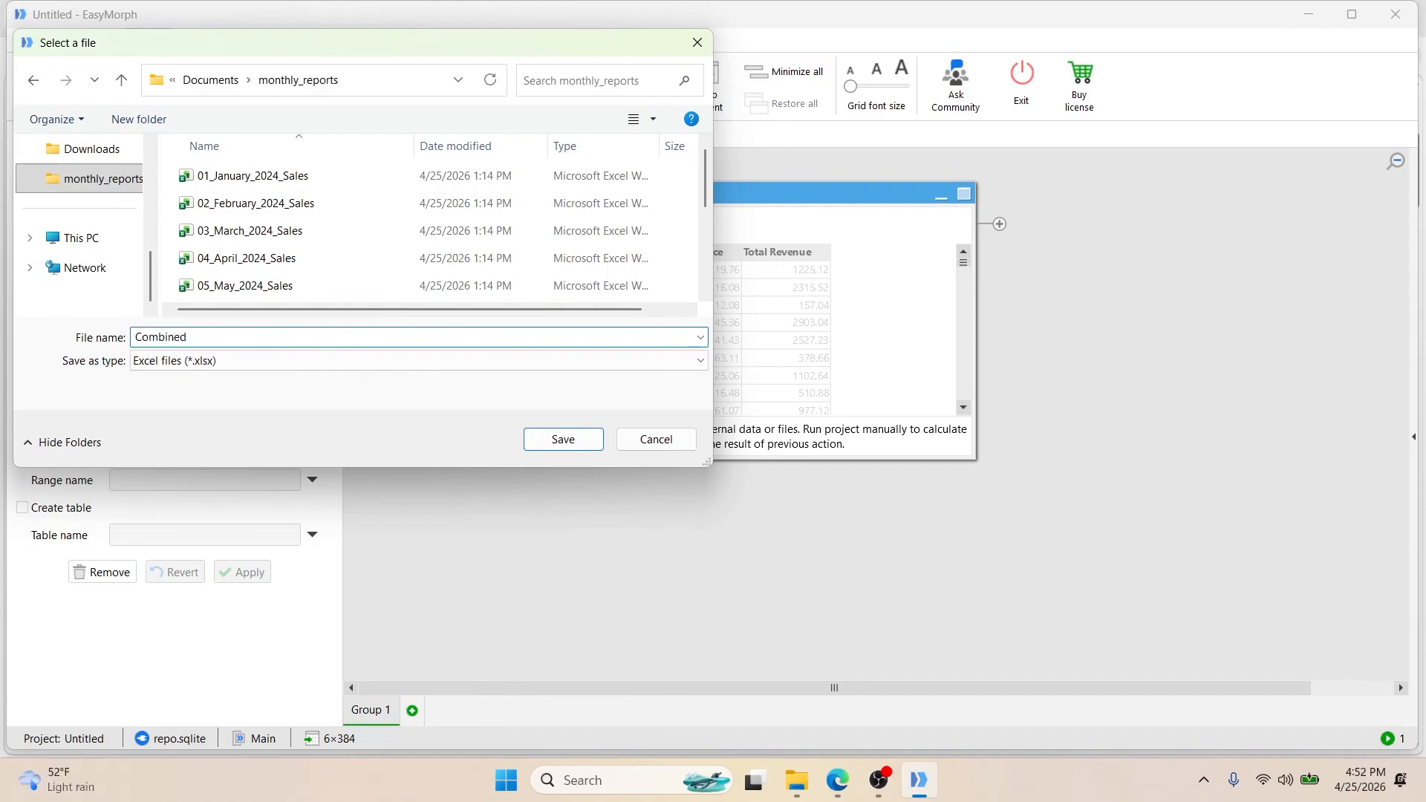
text(_Full_Year)
click(573, 444)
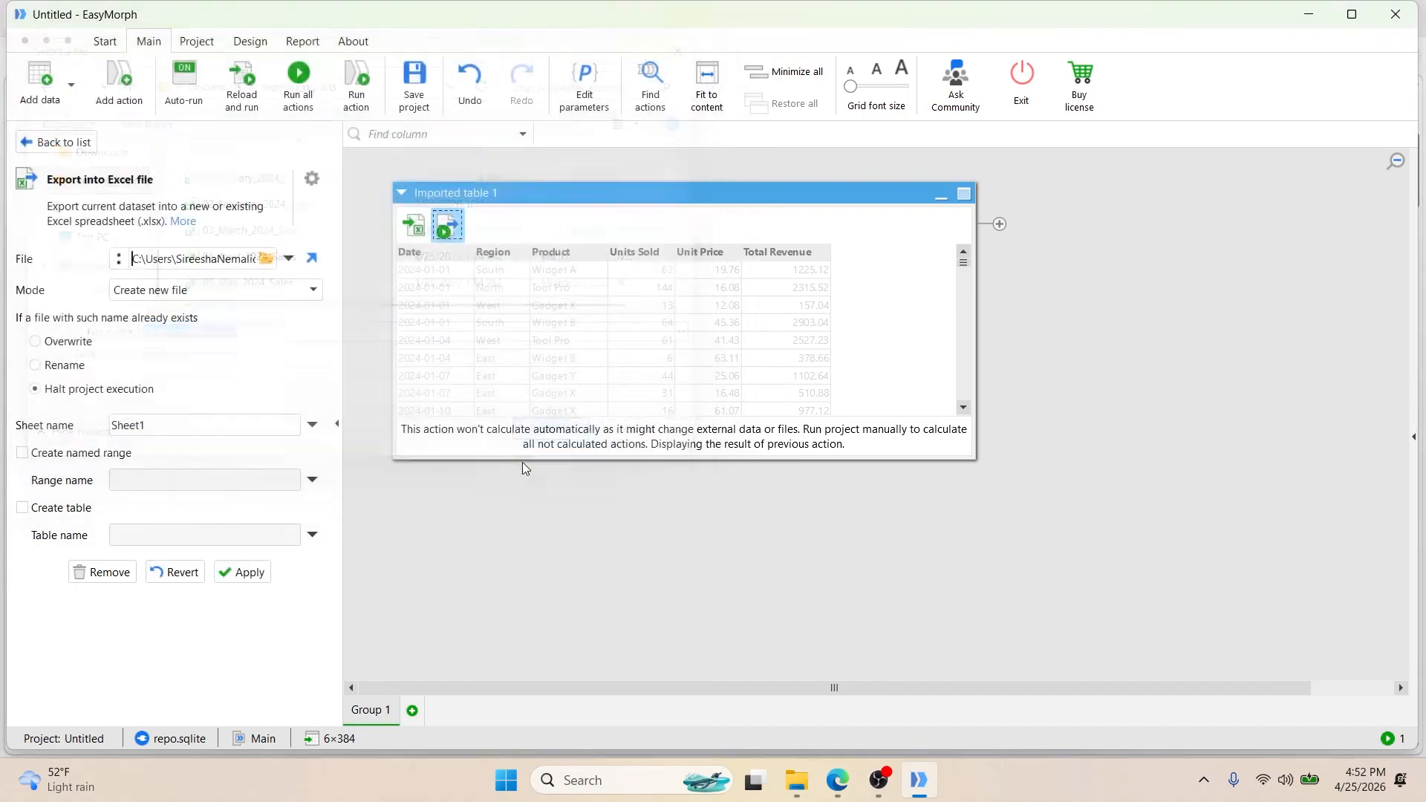
- Apply the export settings and run the Export into Excel file action
click(236, 577)
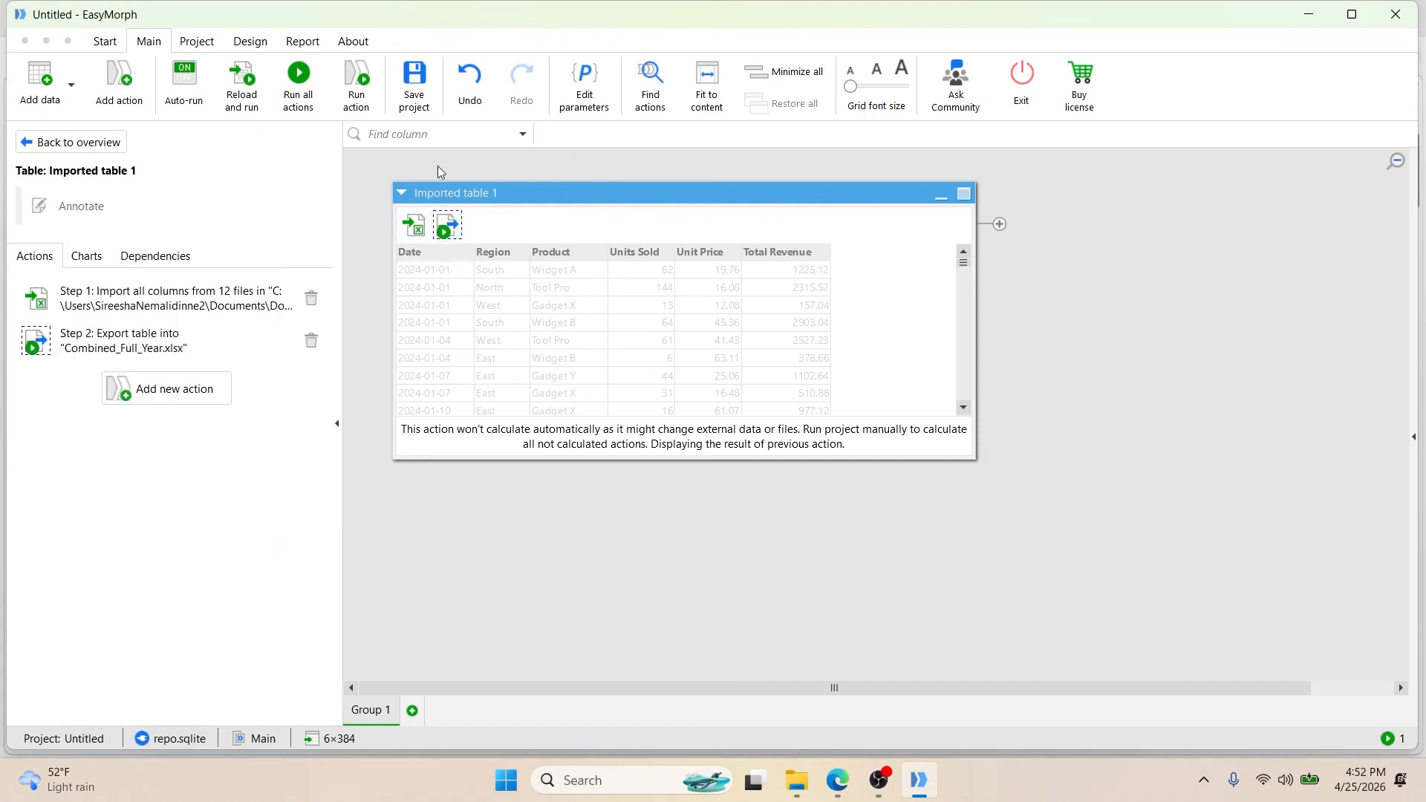
right_click(450, 226)
click(420, 232)
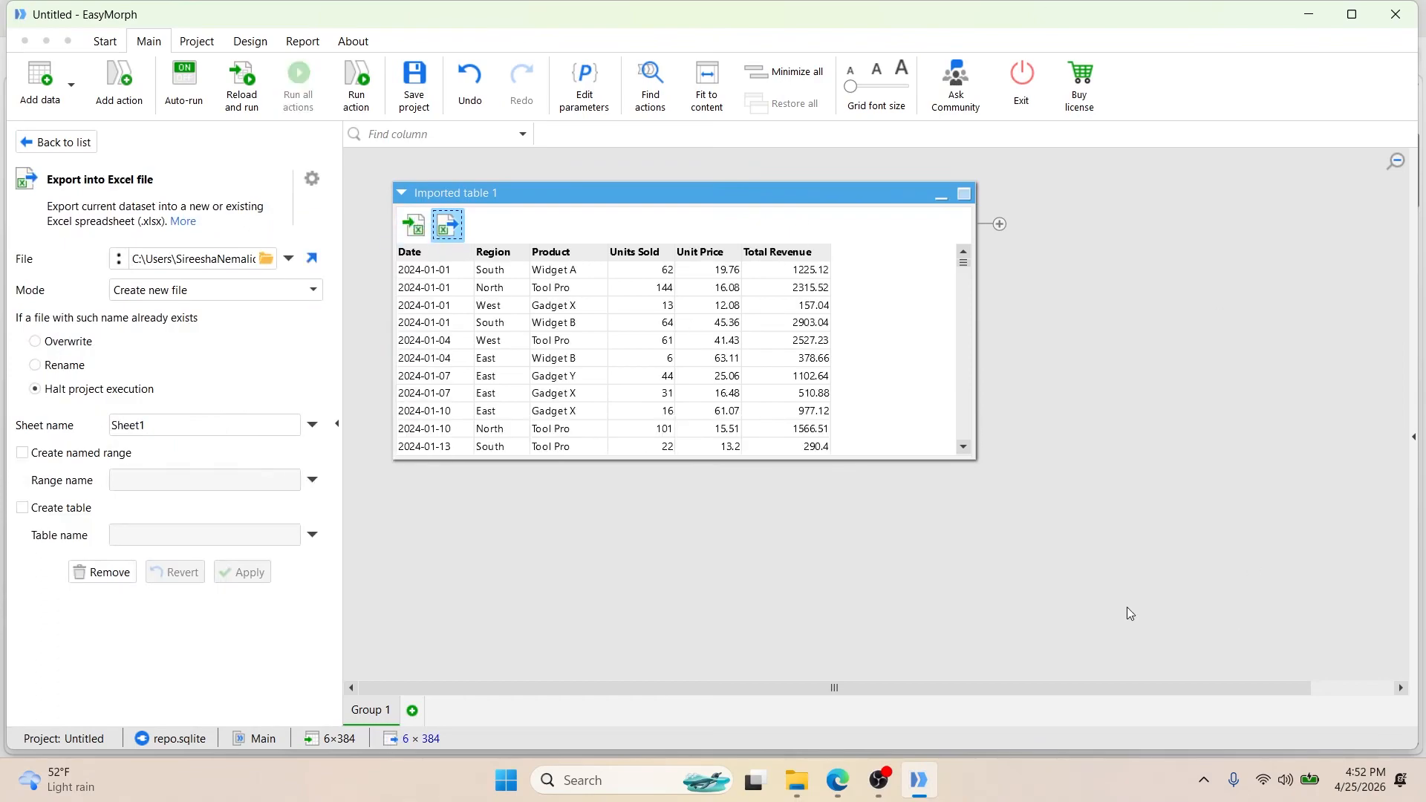
- Switch to File Explorer, maximize the monthly_reports window and open the Combined_Full_Year workbook in Excel
click(796, 781)
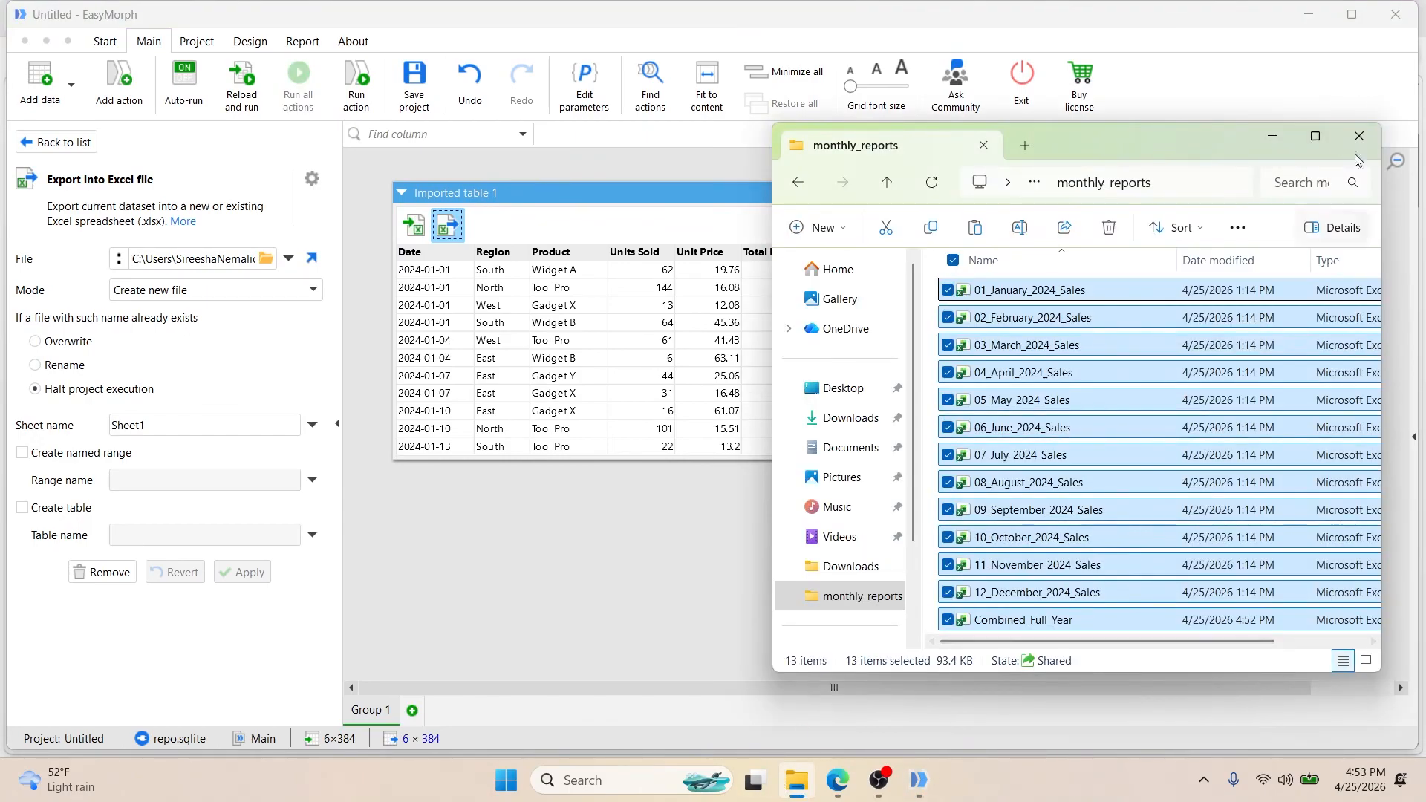
click(1315, 138)
click(267, 543)
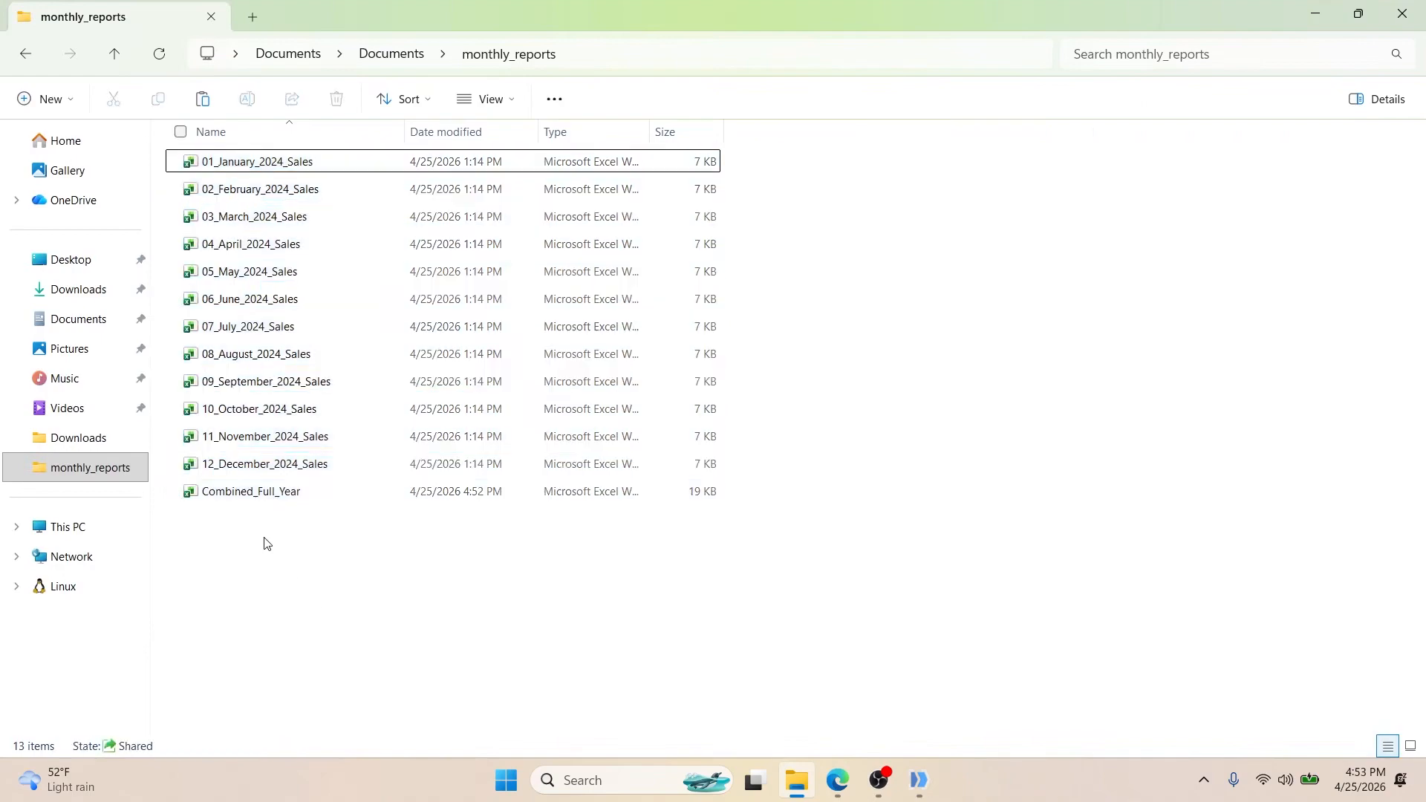
click(296, 496)
double_click(296, 498)
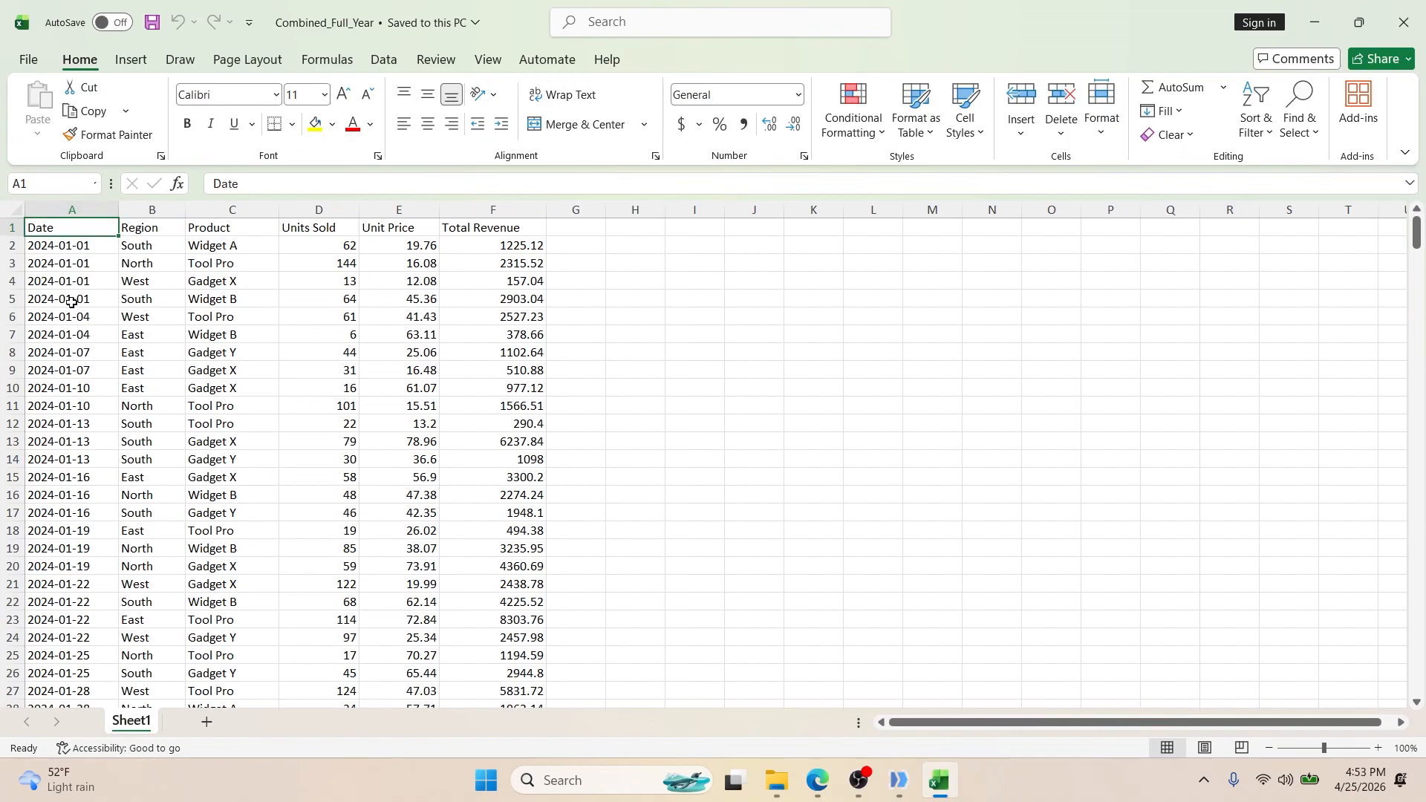
- Review the Combined_Full_Year rows from January through December 2024 and close the workbook
scroll(78, 304, down, 3)
scroll(77, 306, down, 16)
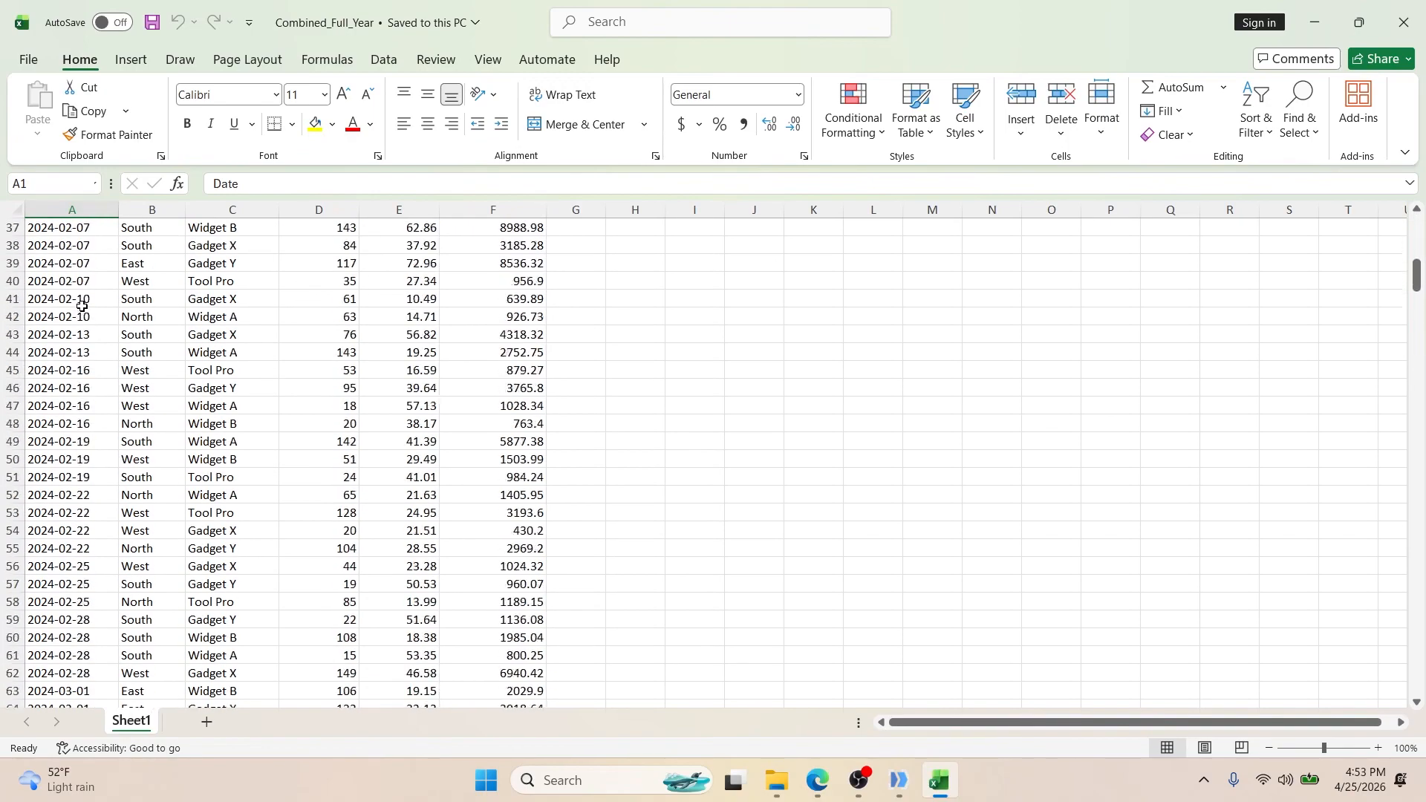
scroll(84, 305, down, 18)
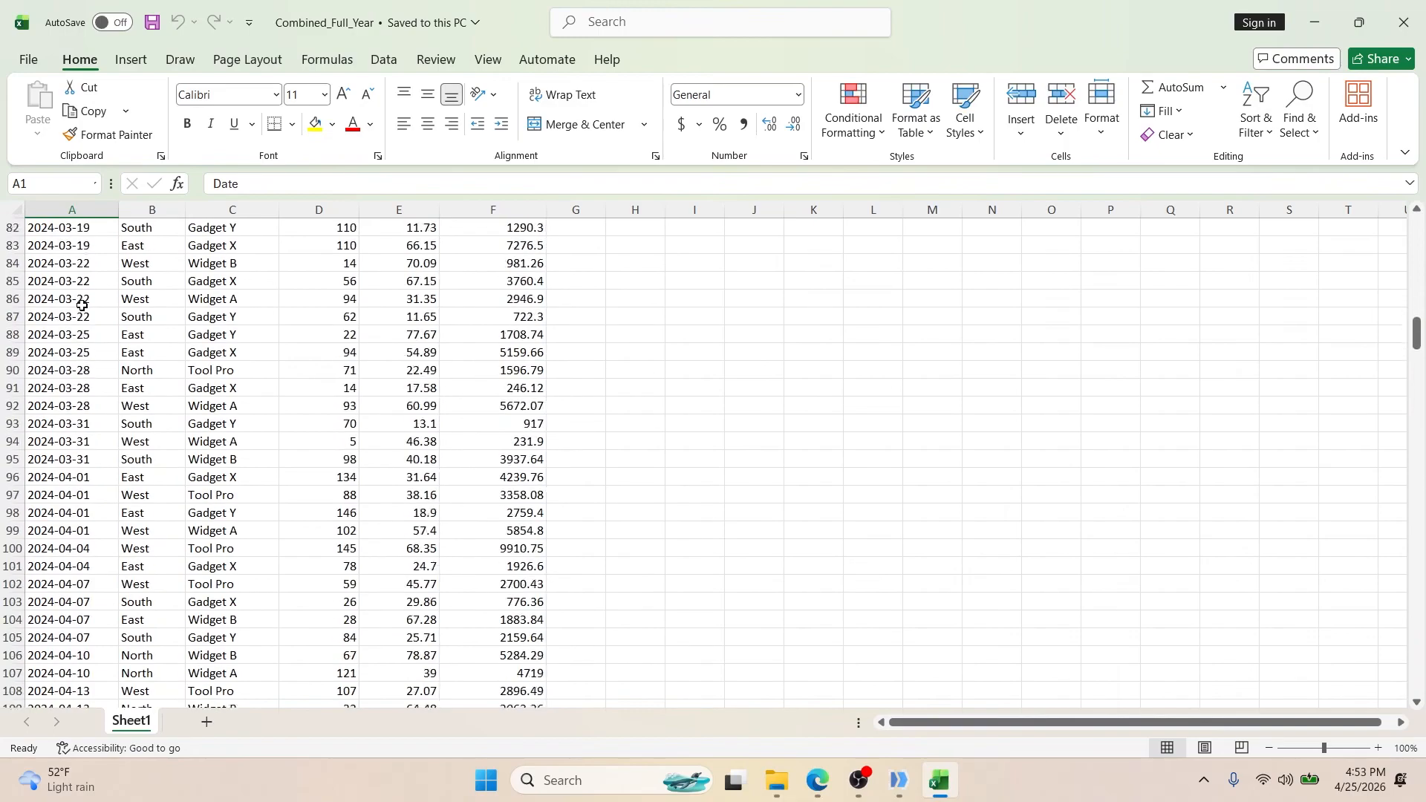
scroll(86, 304, down, 20)
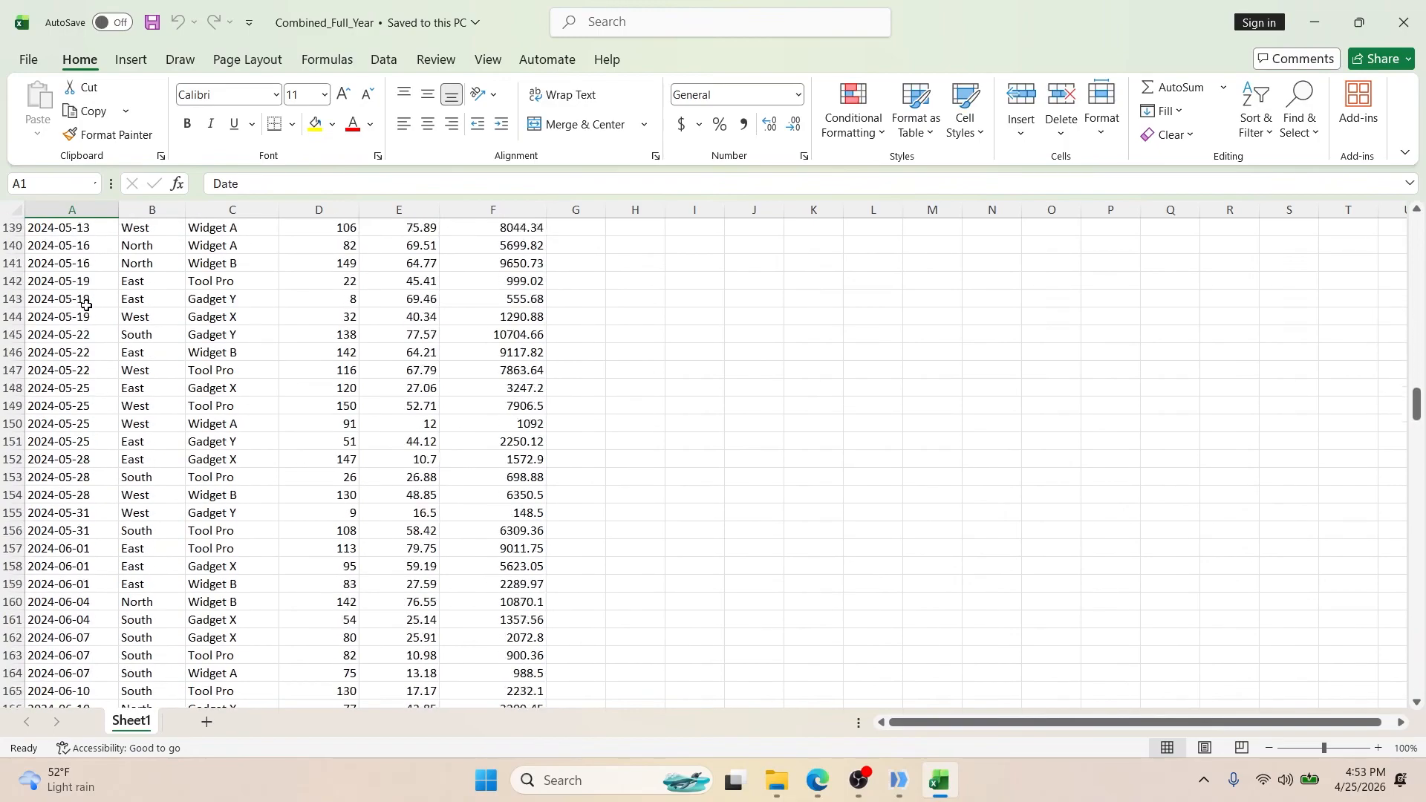
scroll(97, 299, down, 20)
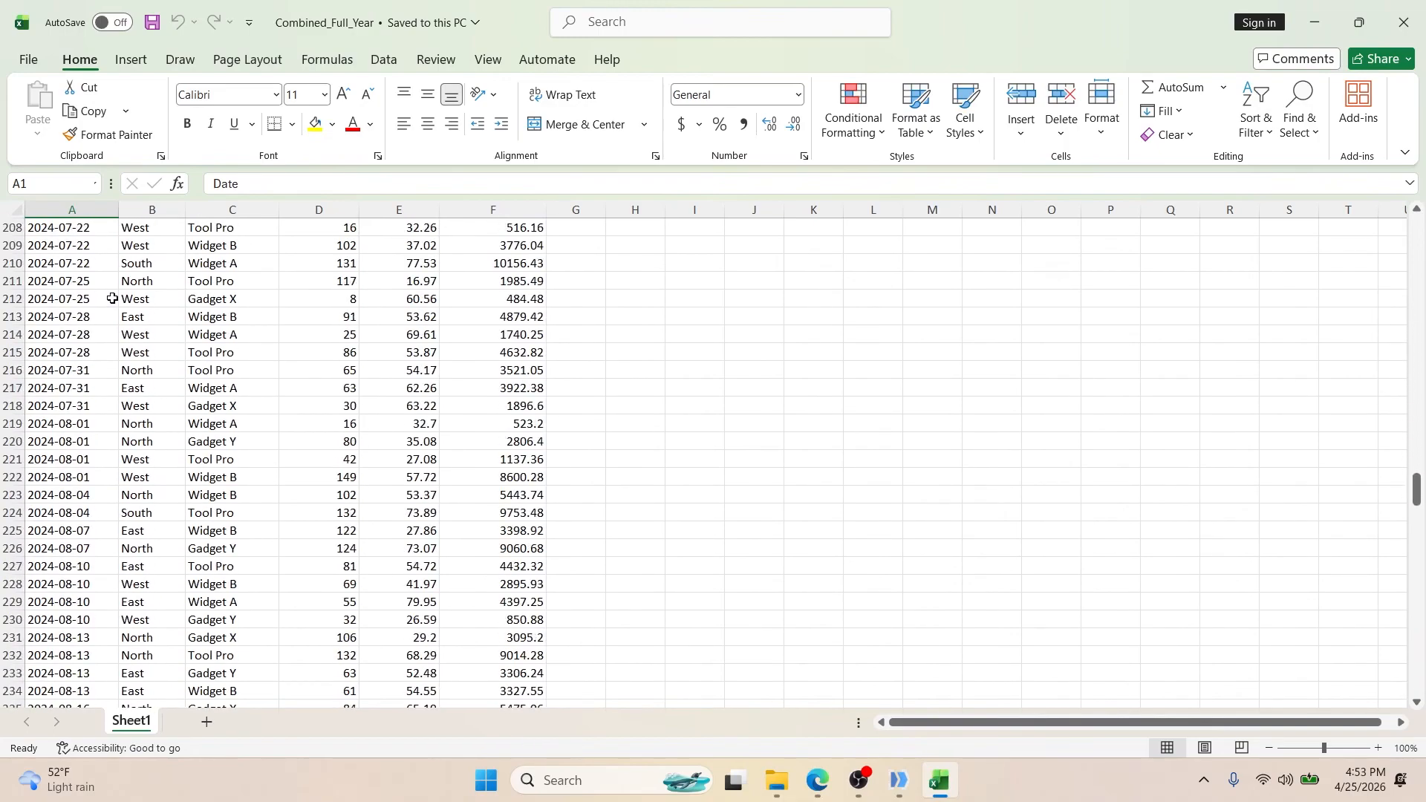
scroll(113, 299, down, 20)
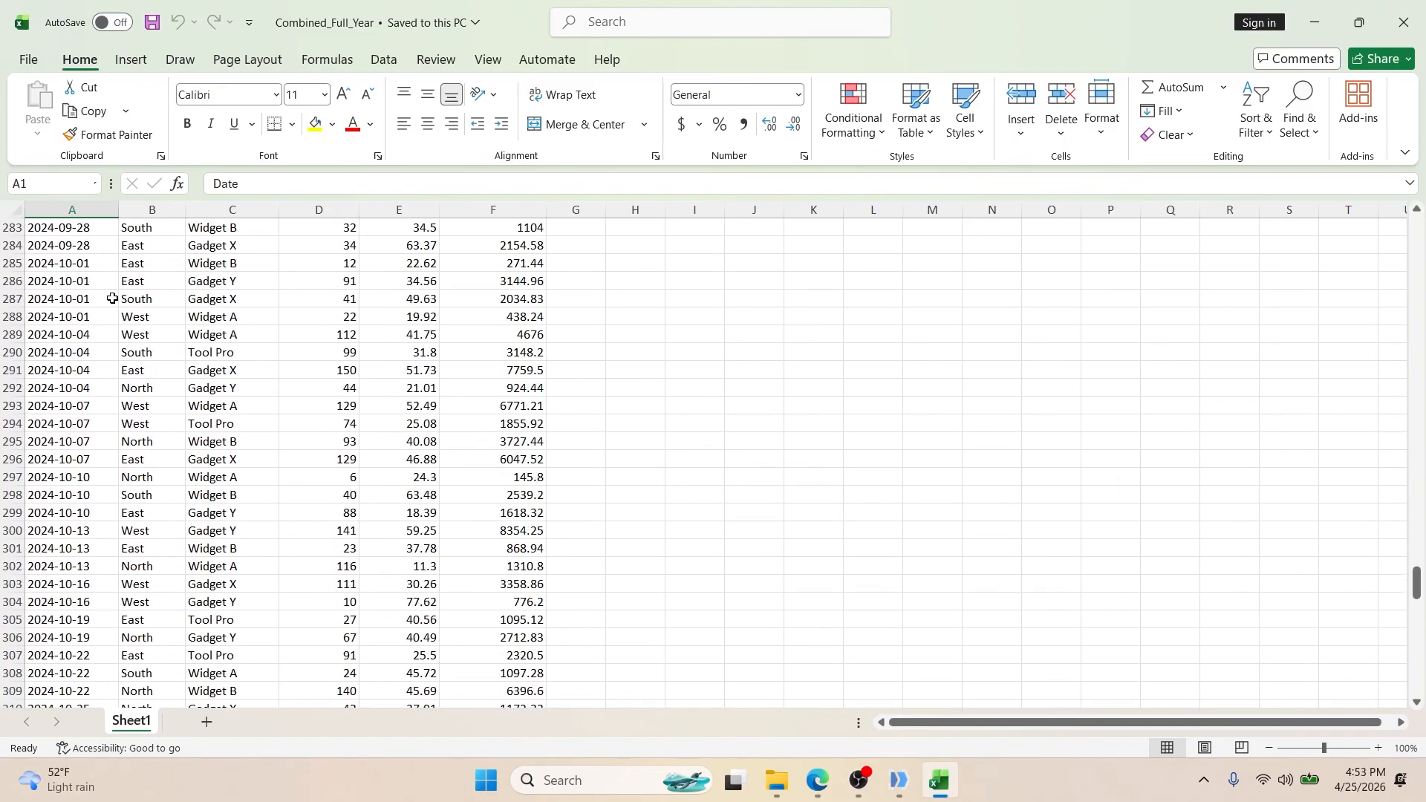
scroll(109, 298, down, 16)
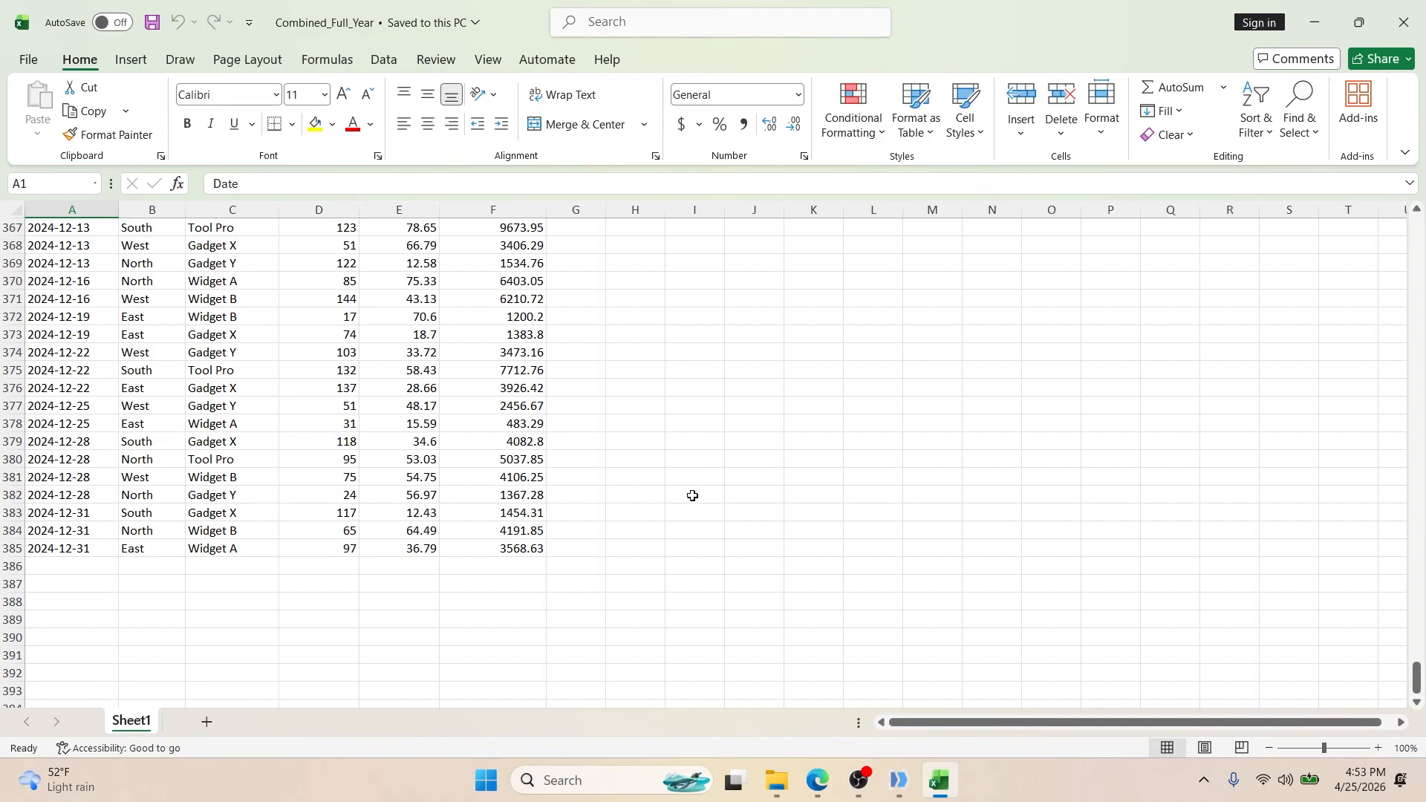
click(1412, 7)
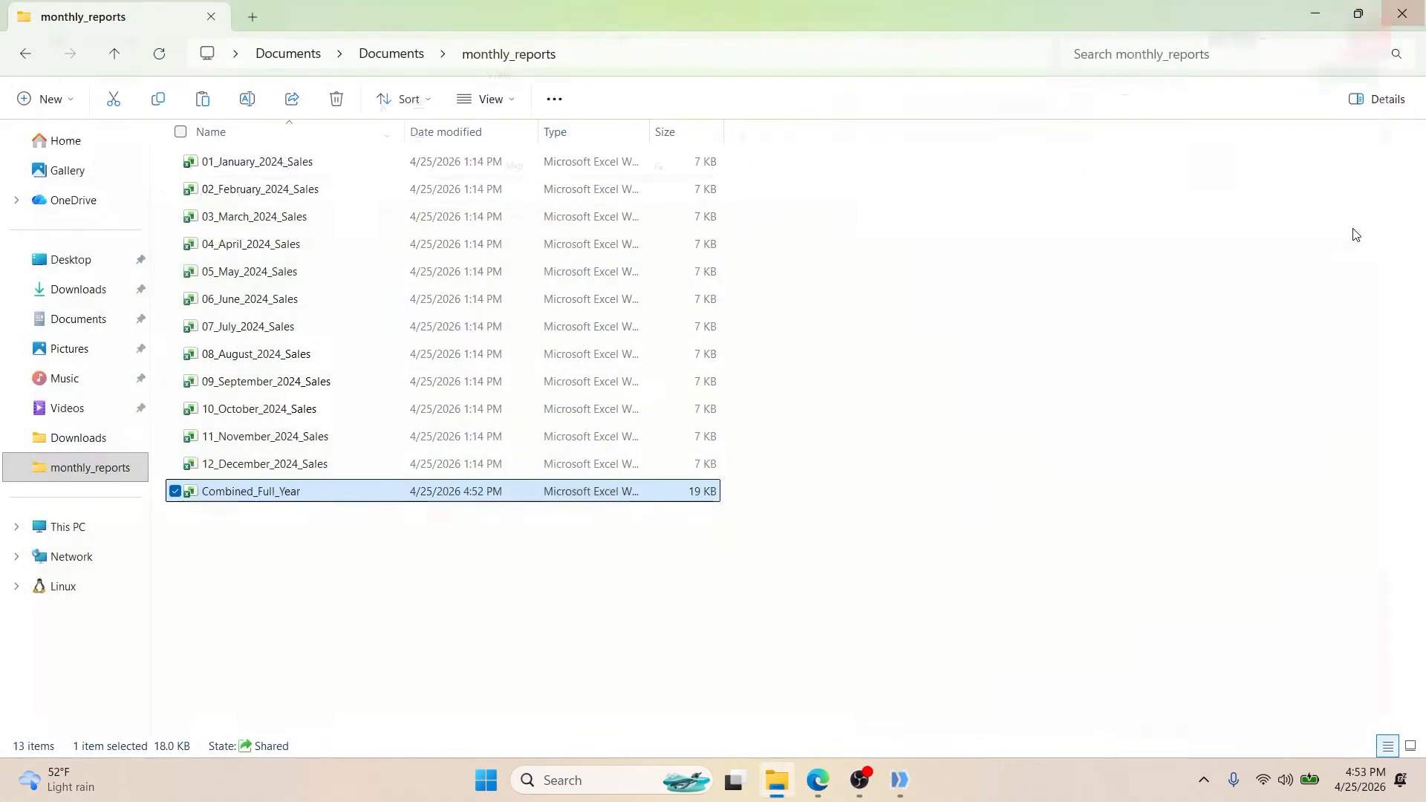